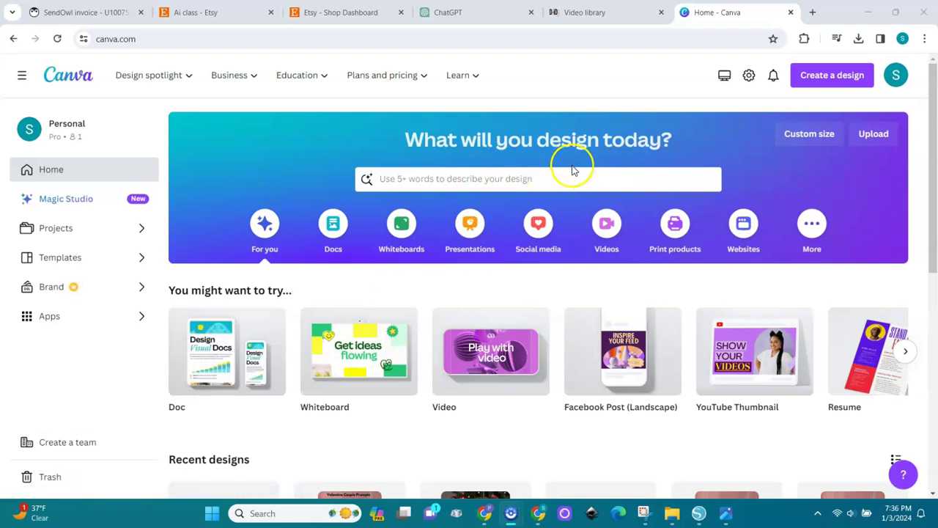
Search 'youtube video' and create a blank YouTube Livestream Video design.
left_click(541, 173)
type("you")
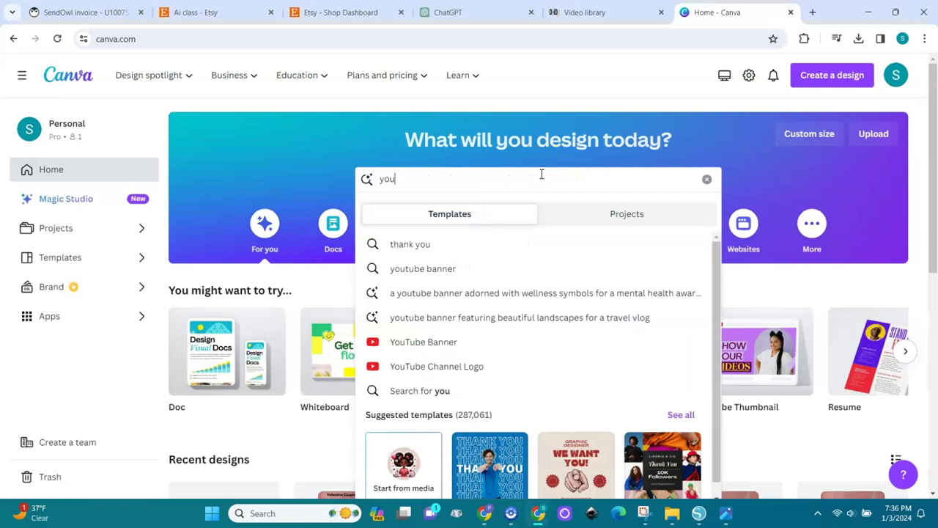
type("tube")
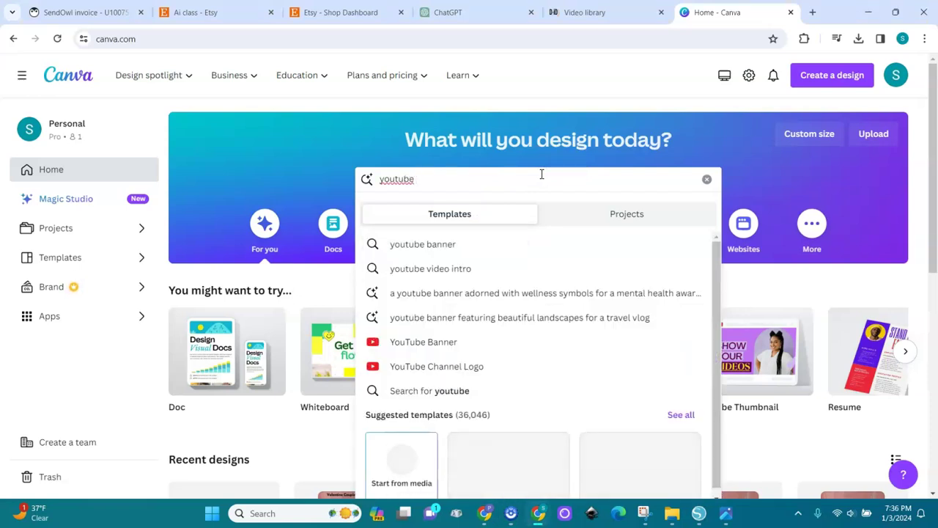
type(" video")
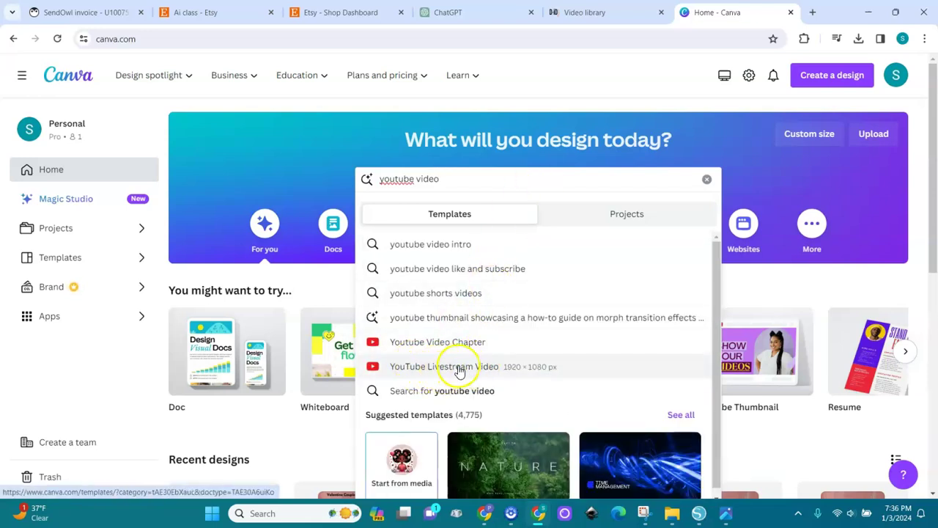
left_click(458, 370)
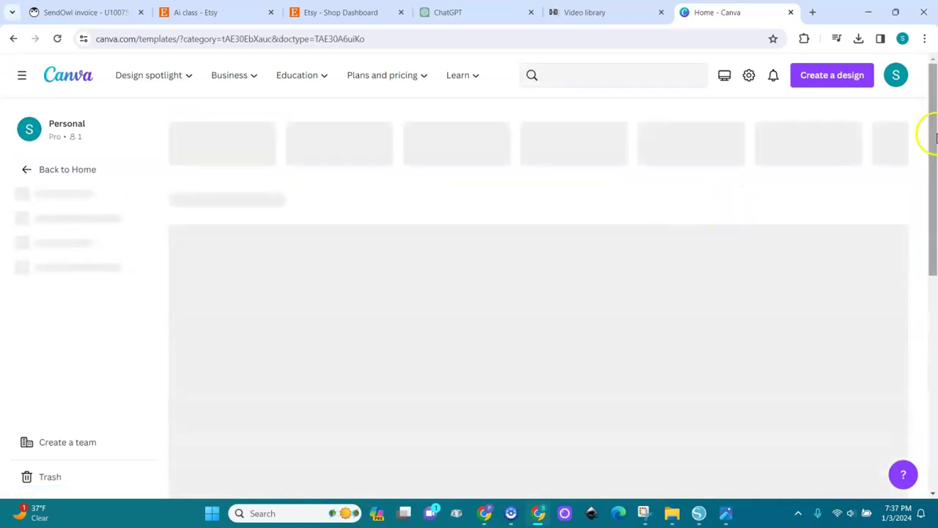
left_click_drag(933, 122, 931, 121)
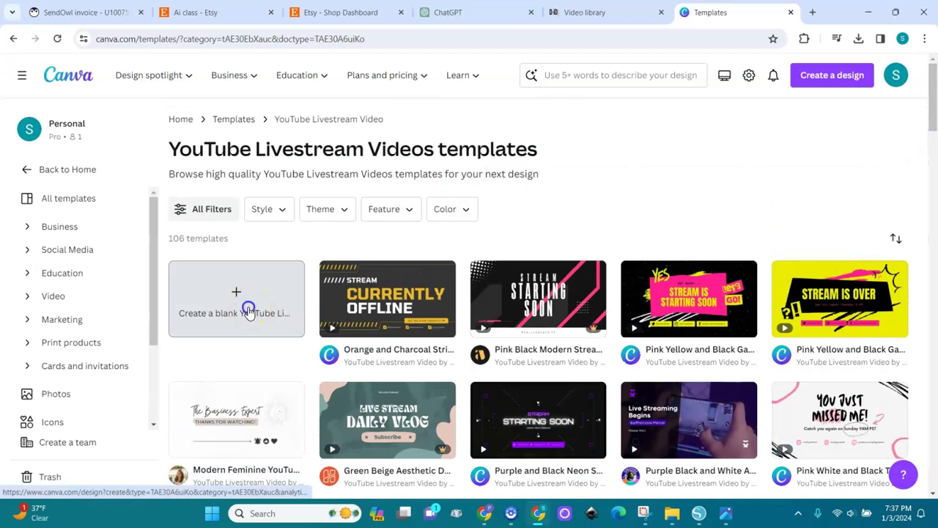
left_click(248, 310)
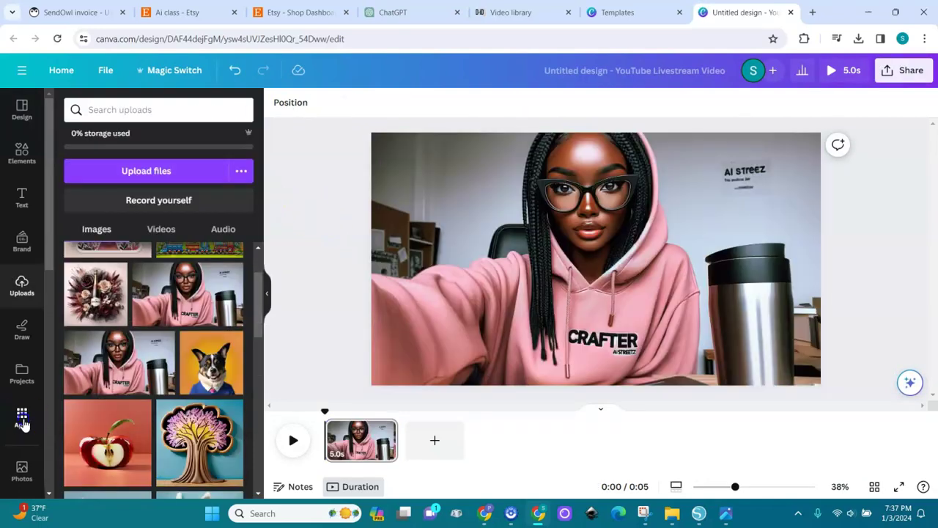
Search the Apps panel for 'd-id' and open D-ID AI Presenters.
left_click(21, 415)
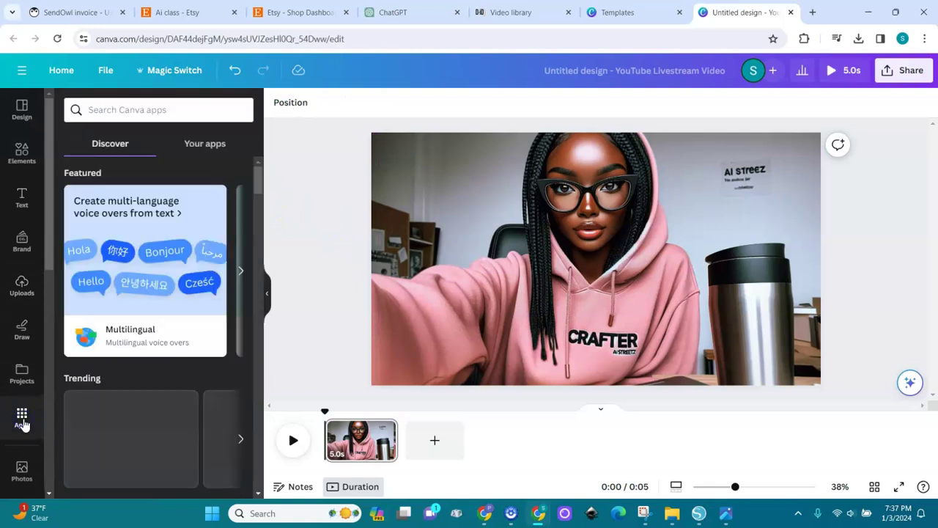
left_click(221, 146)
left_click(104, 143)
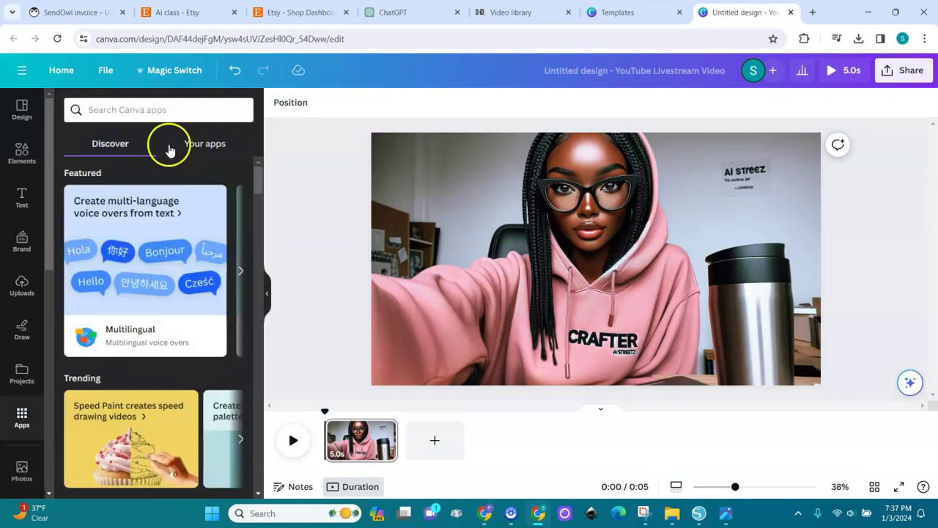
left_click(136, 110)
type("d-id")
left_click(122, 157)
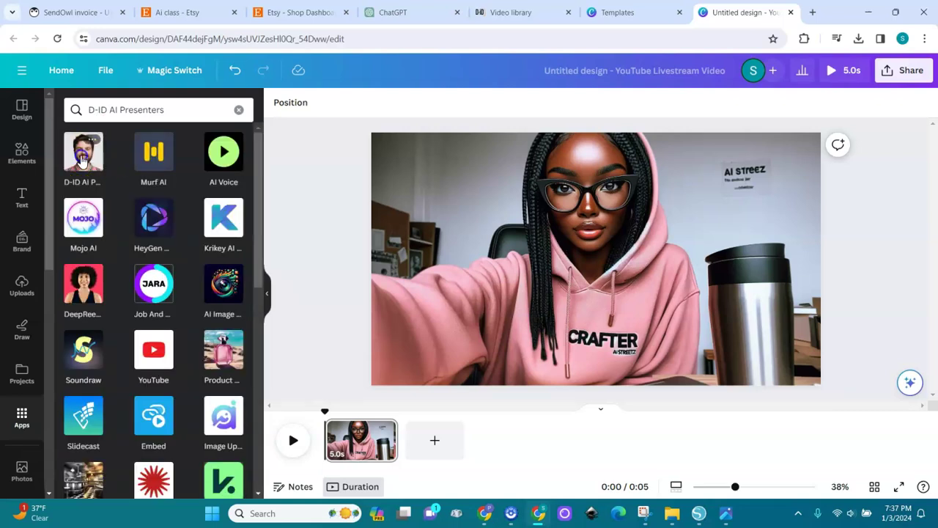
left_click(82, 159)
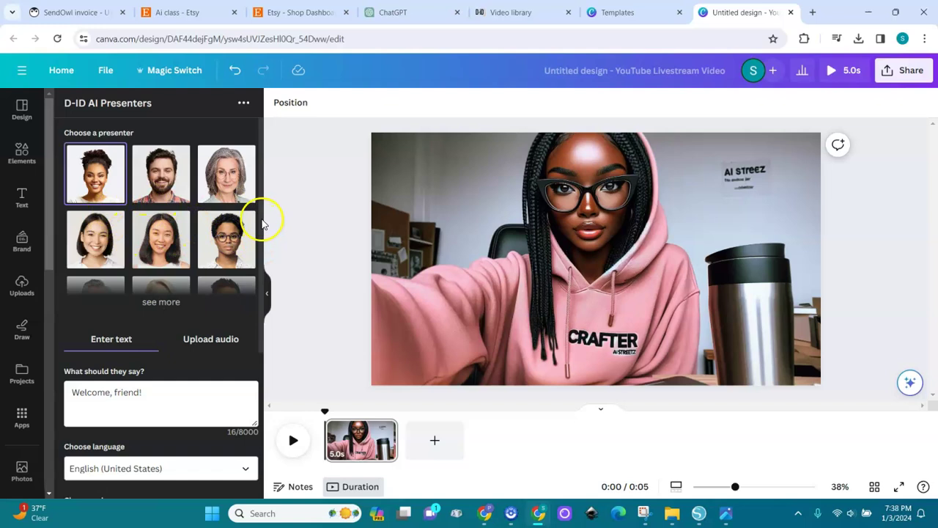
Keep the presenter on a text script, 'Bienvenidos Amigos', voiced by Andrew.
left_click_drag(262, 226, 258, 399)
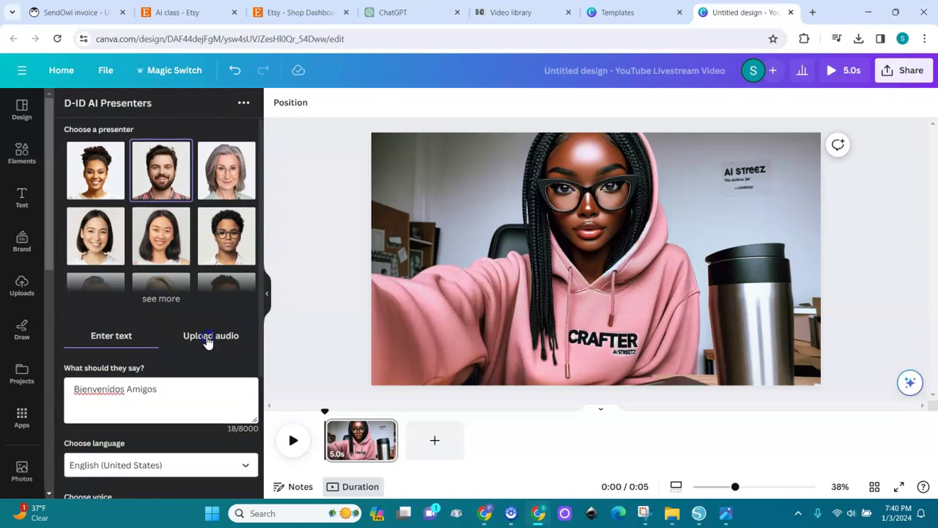
left_click(206, 340)
scroll(264, 393, "down", 1)
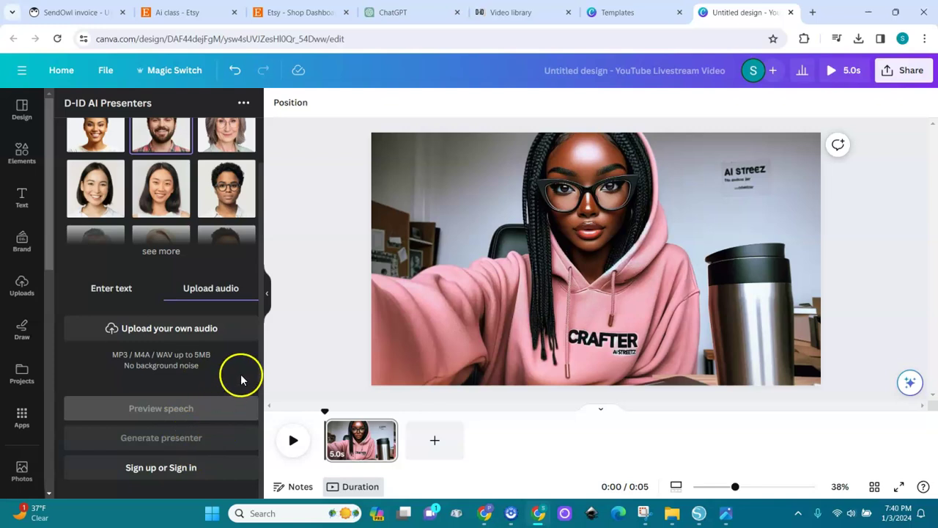
left_click(114, 288)
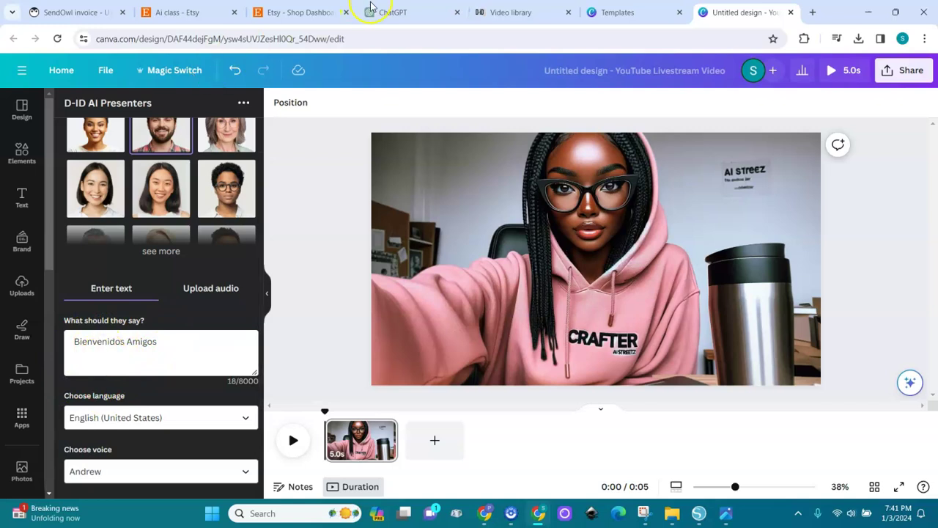
Write a ChatGPT request for a video intro to the Poui Designs craft business.
left_click(408, 11)
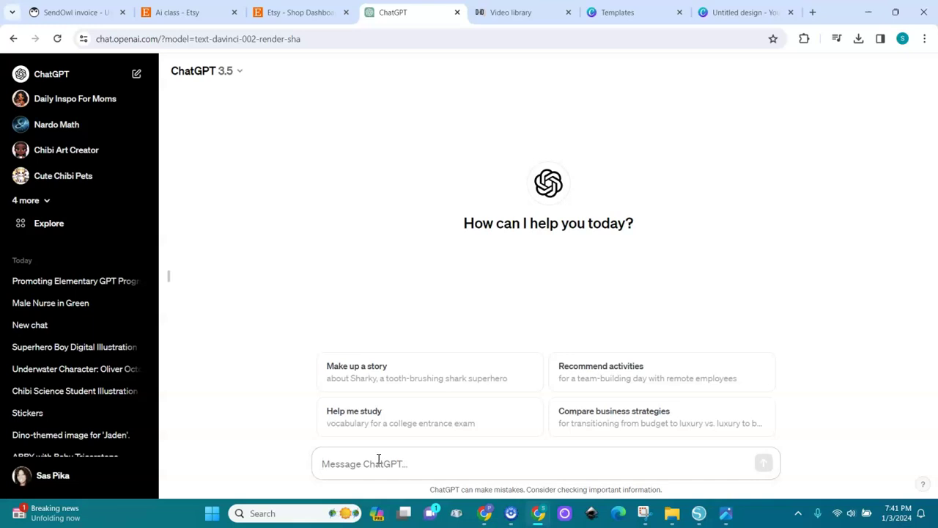
type("gi")
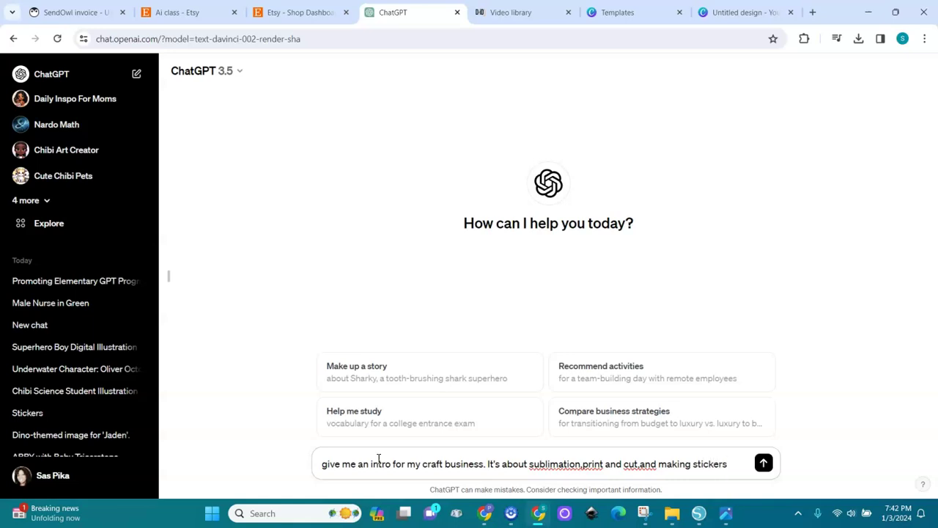
type("and my business name is Poui Designs")
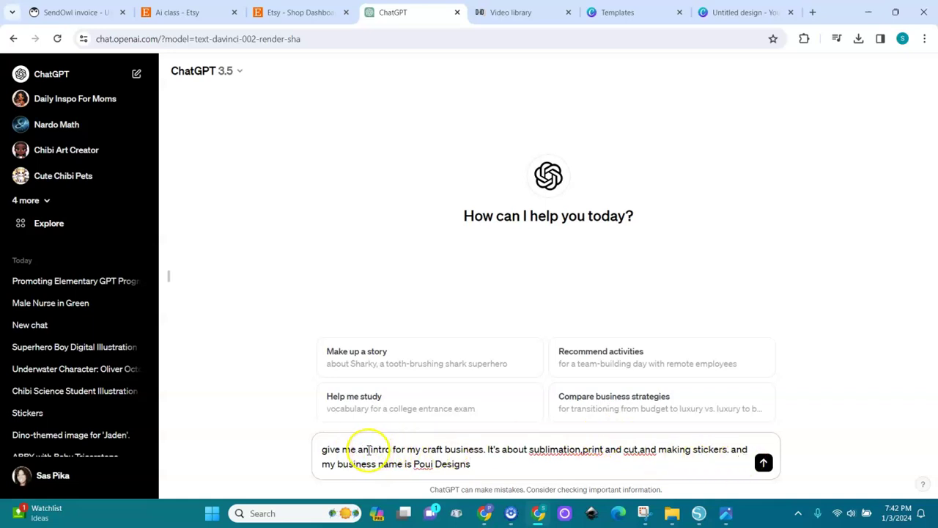
left_click(407, 449)
type("a vi")
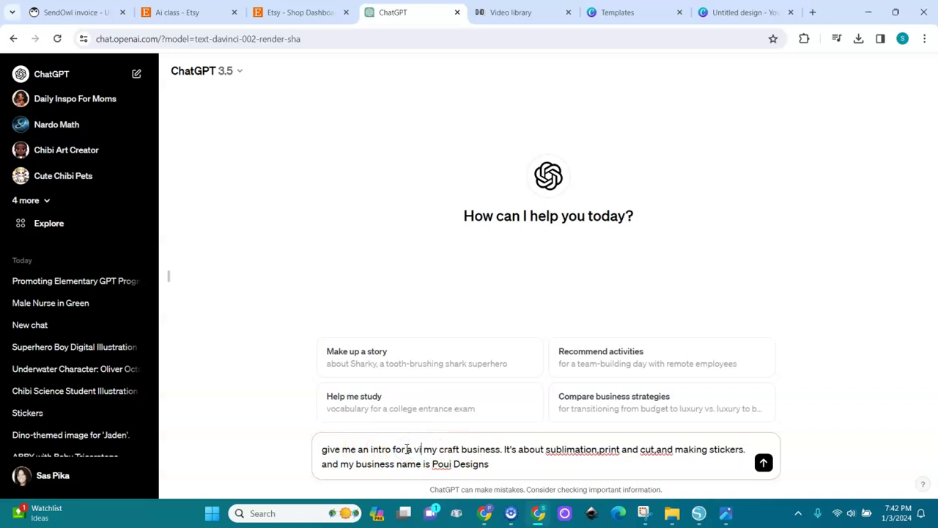
type("deo for")
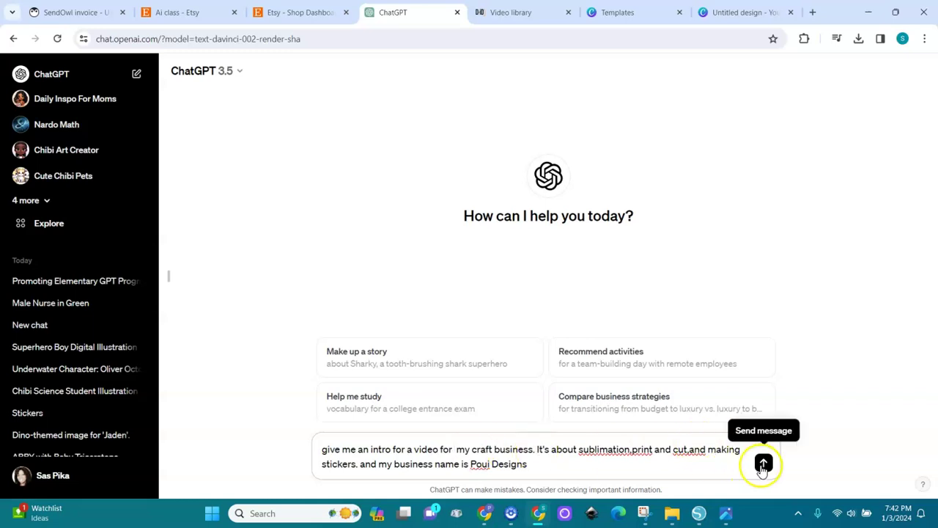
Send the prompt and scroll through ChatGPT's narrated intro reply.
left_click(764, 464)
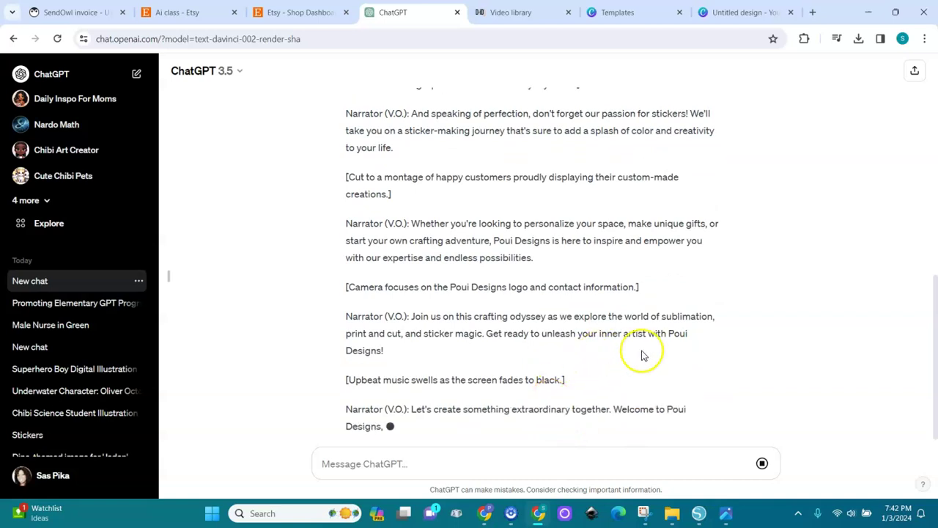
left_click_drag(935, 303, 916, 170)
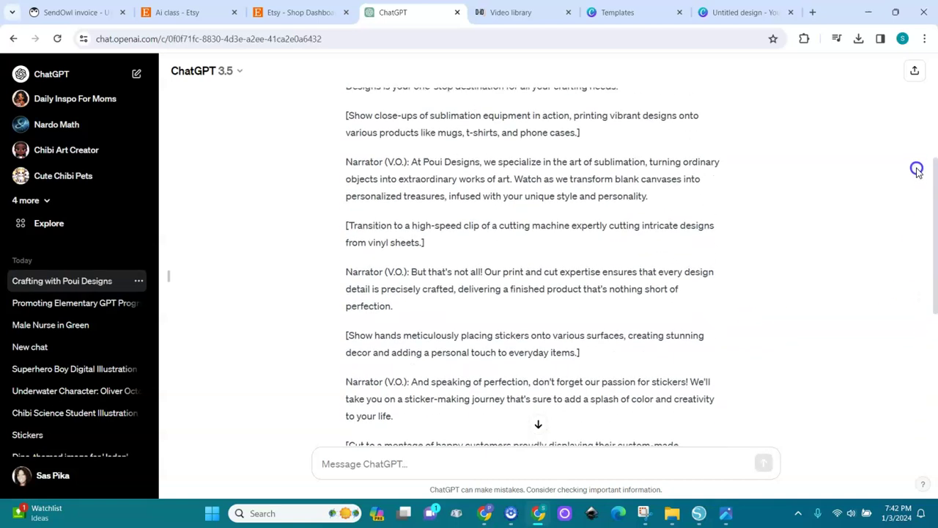
scroll(538, 423, "up", 3)
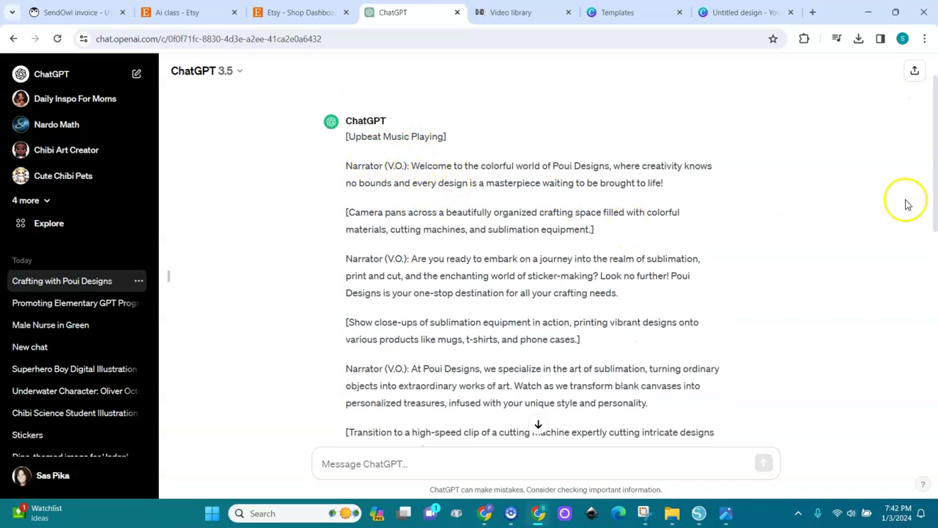
left_click_drag(935, 214, 936, 434)
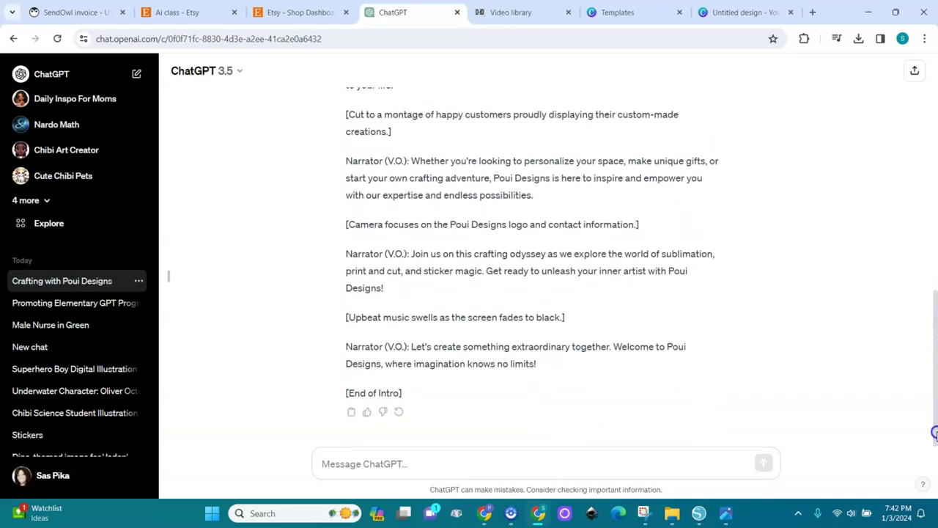
Select the Poui Designs intro script and copy it.
mouse_move(539, 365)
left_mouse_down()
mouse_move(398, 110)
mouse_move(397, 70)
left_mouse_up()
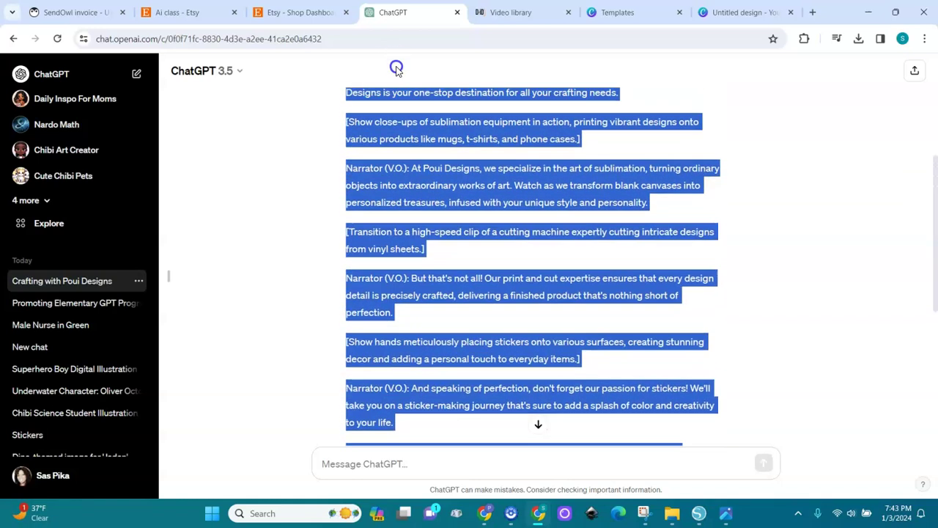
mouse_move(397, 70)
left_mouse_down()
mouse_move(375, 191)
mouse_move(363, 203)
left_mouse_up()
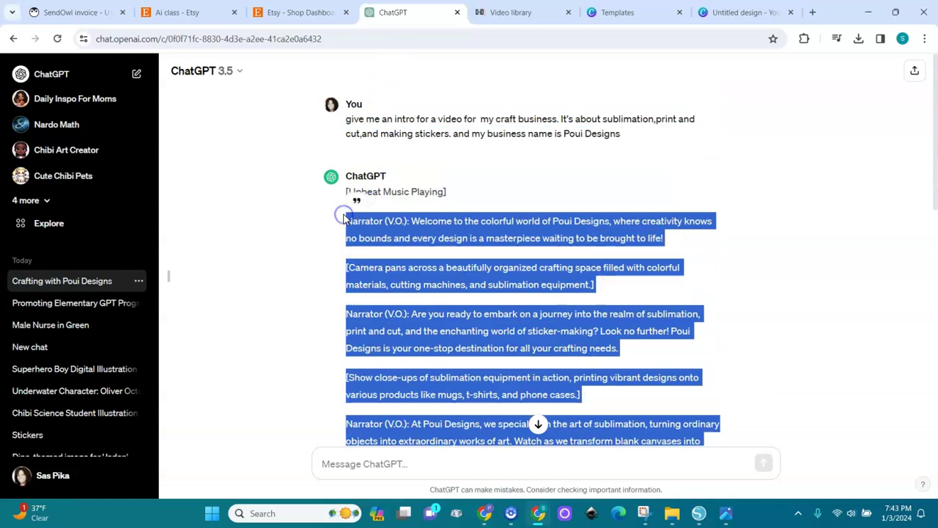
right_click(376, 233)
left_click(394, 242)
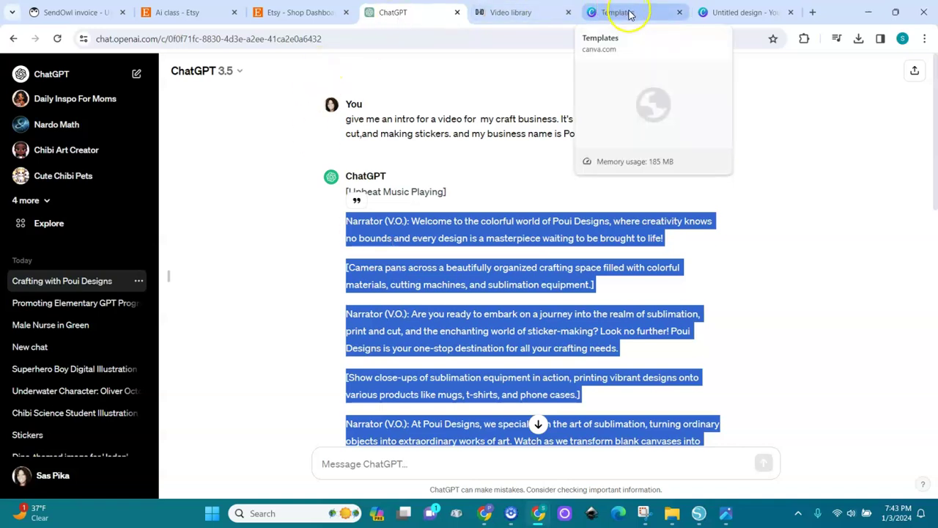
Back in Canva, sign in and connect a D-ID account to AI Presenters.
left_click(723, 11)
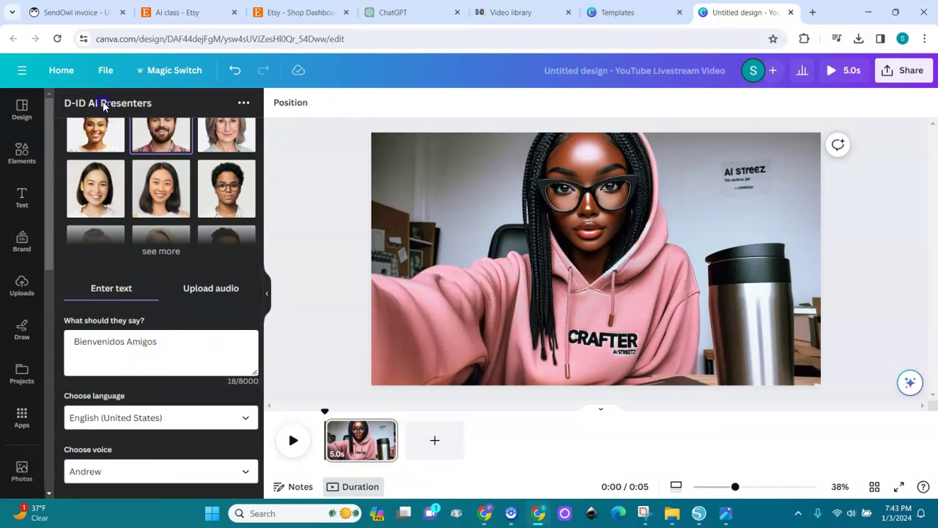
scroll(260, 308, "down", 2)
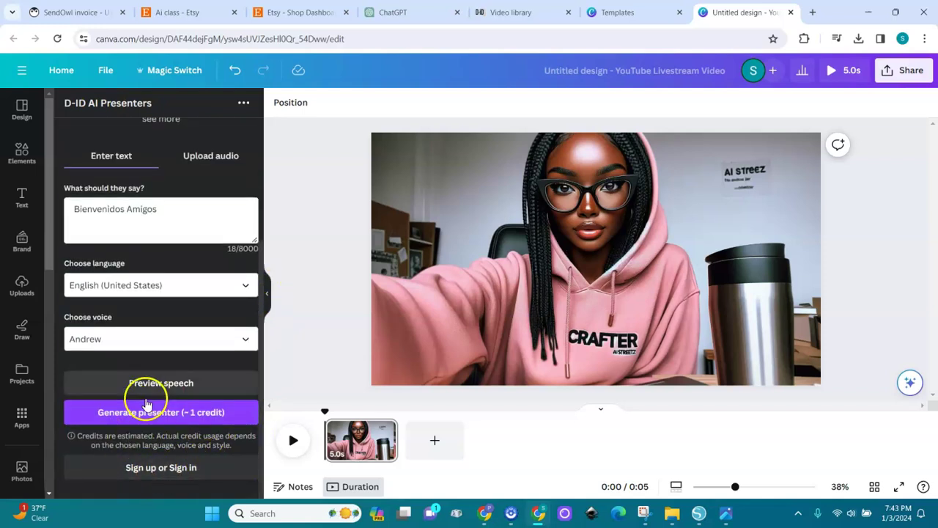
left_click(168, 469)
left_click(160, 371)
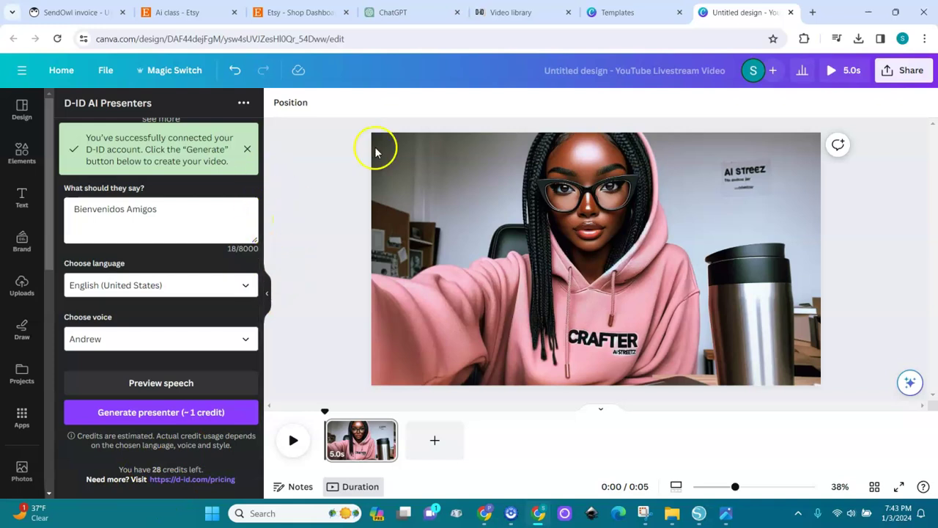
Search Google for 'elevenlabs' and open the official ElevenLabs site.
left_click(610, 12)
left_click(593, 38)
type("ele")
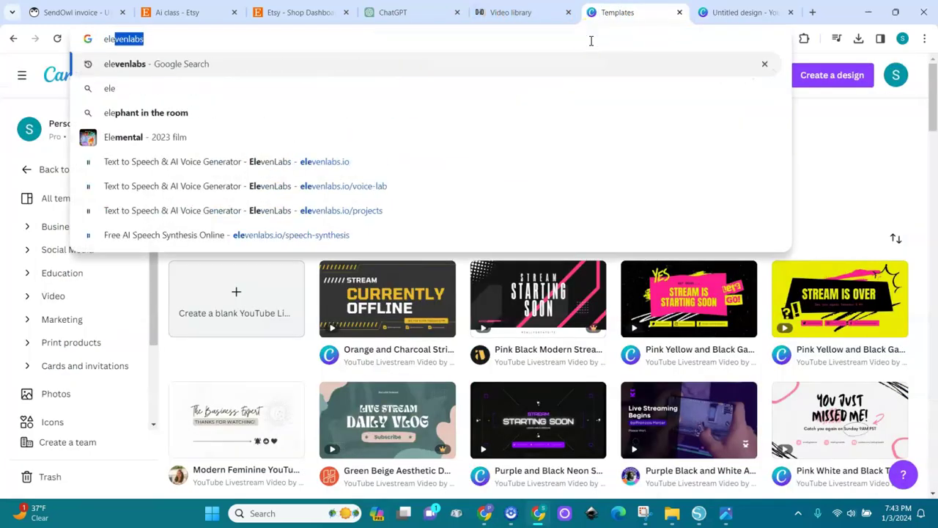
key("Return")
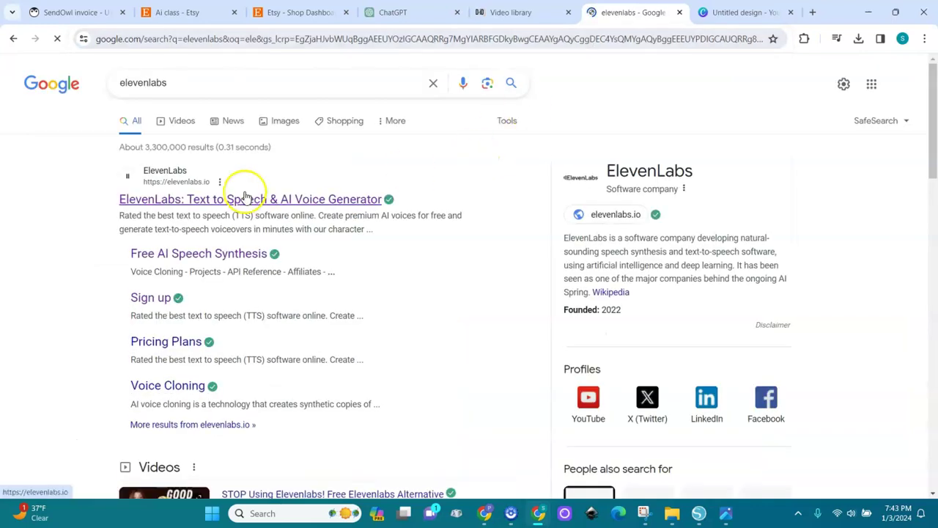
left_click(237, 199)
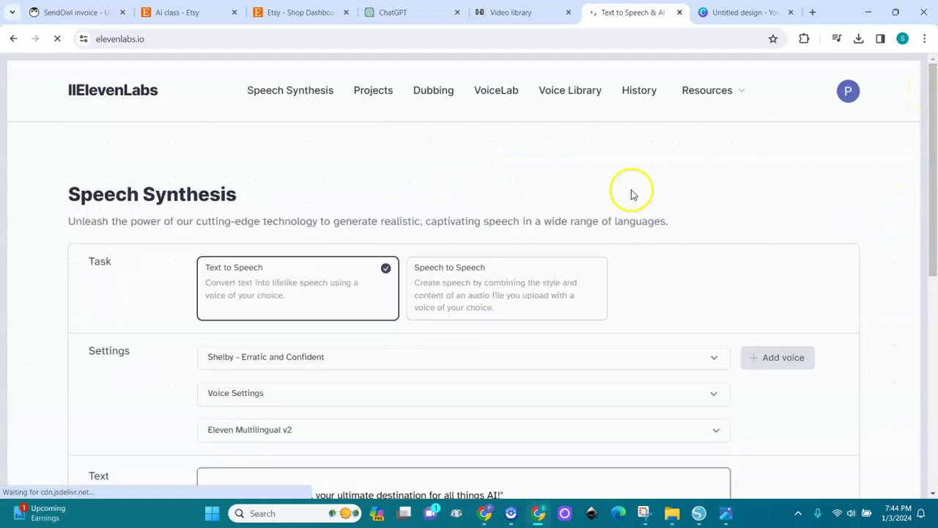
Play Voice Library samples of the Knightley, Thomas and Sally voices.
left_click(495, 90)
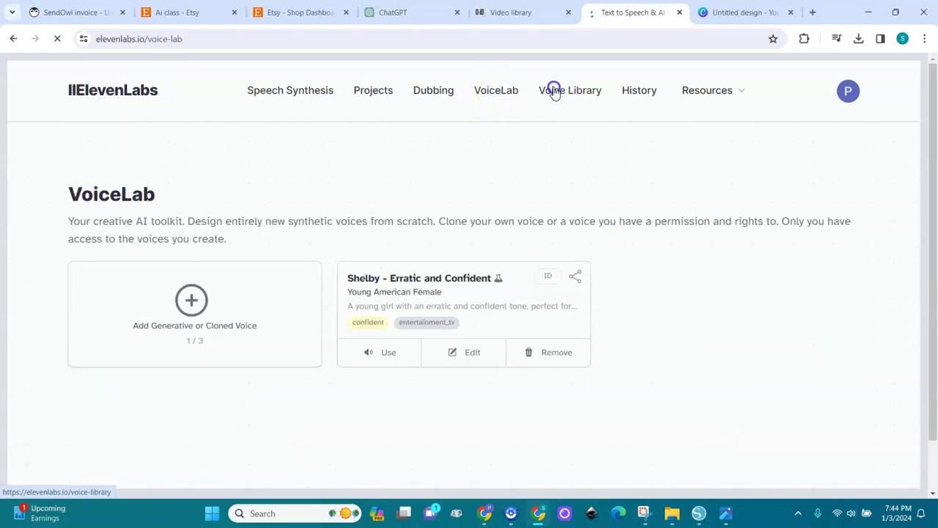
left_click(554, 90)
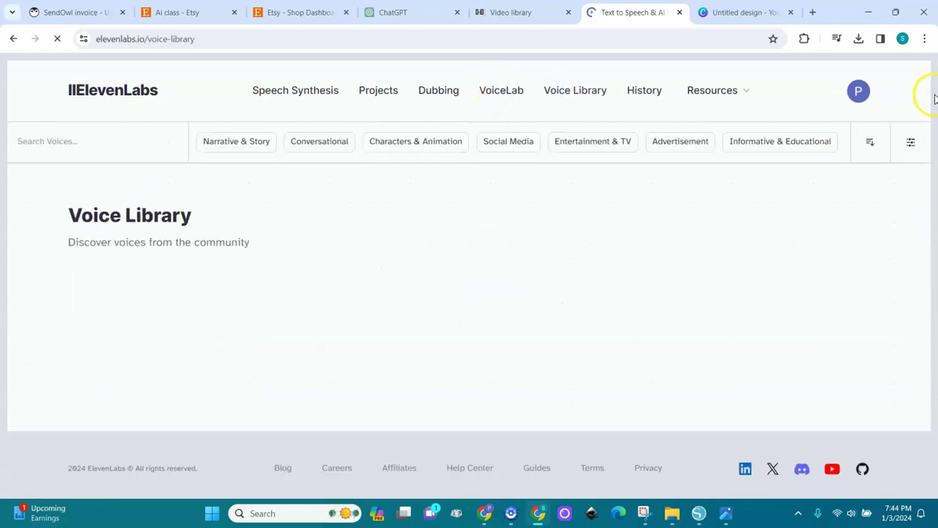
left_click_drag(934, 120, 934, 142)
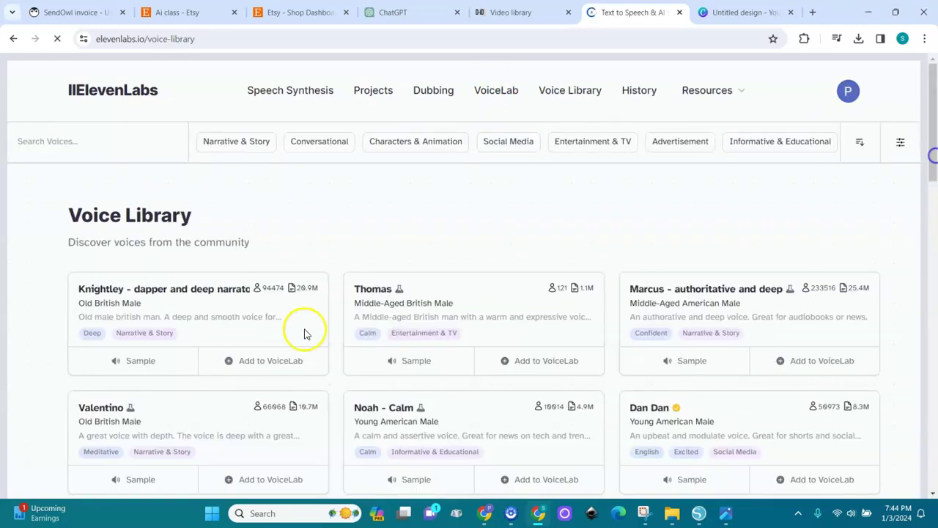
left_click(130, 366)
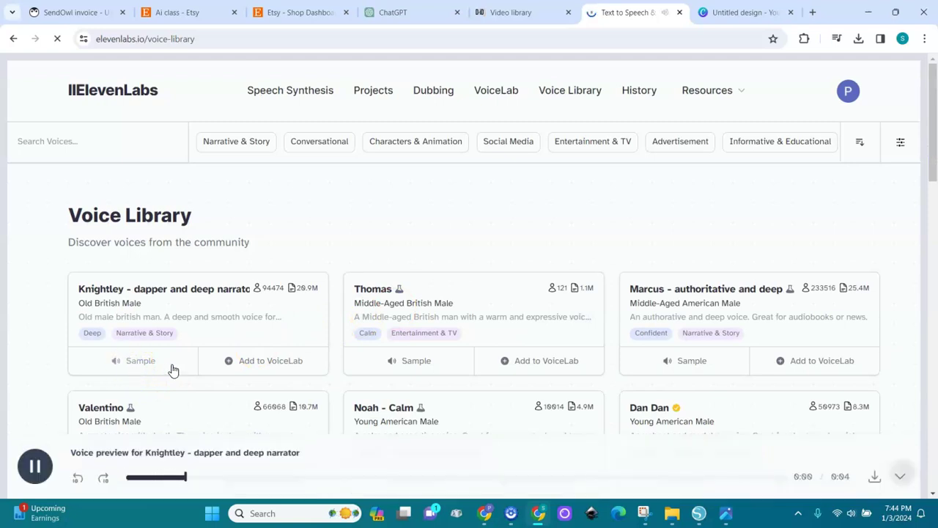
left_click(431, 360)
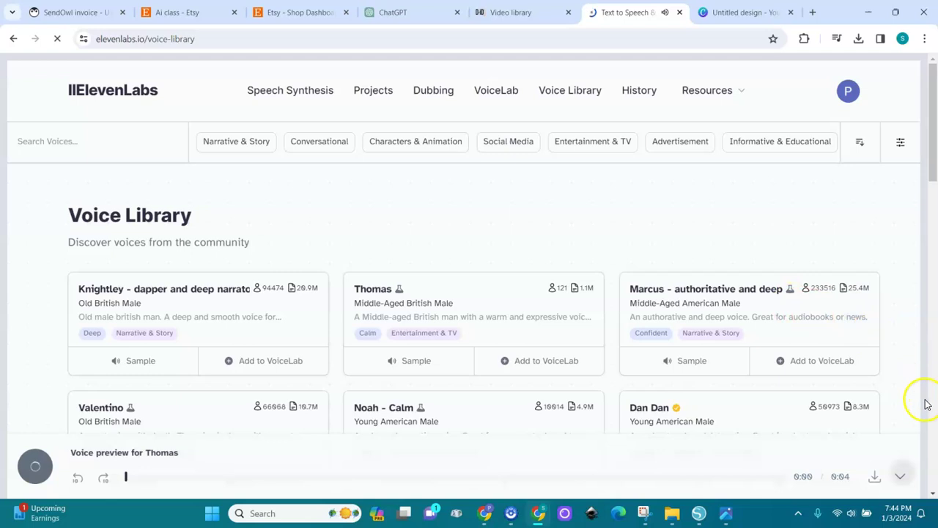
scroll(935, 409, "down", 5)
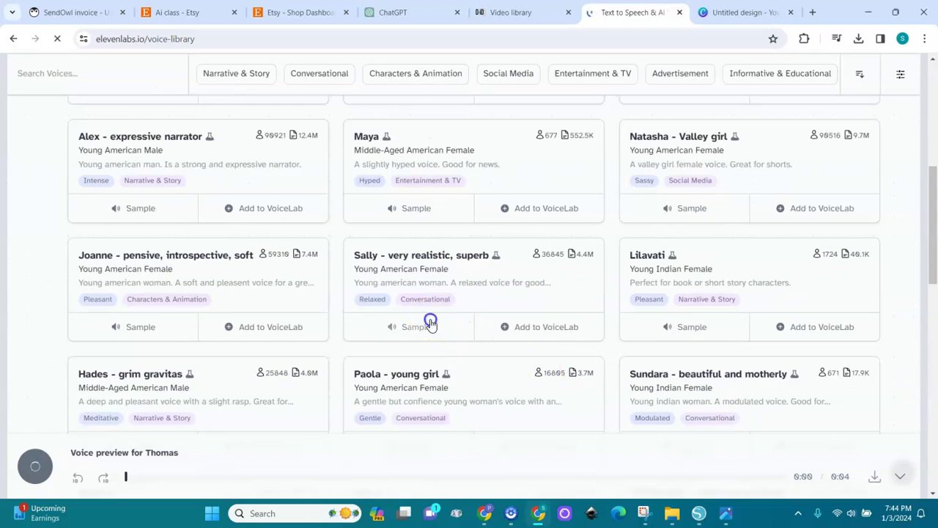
left_click(430, 324)
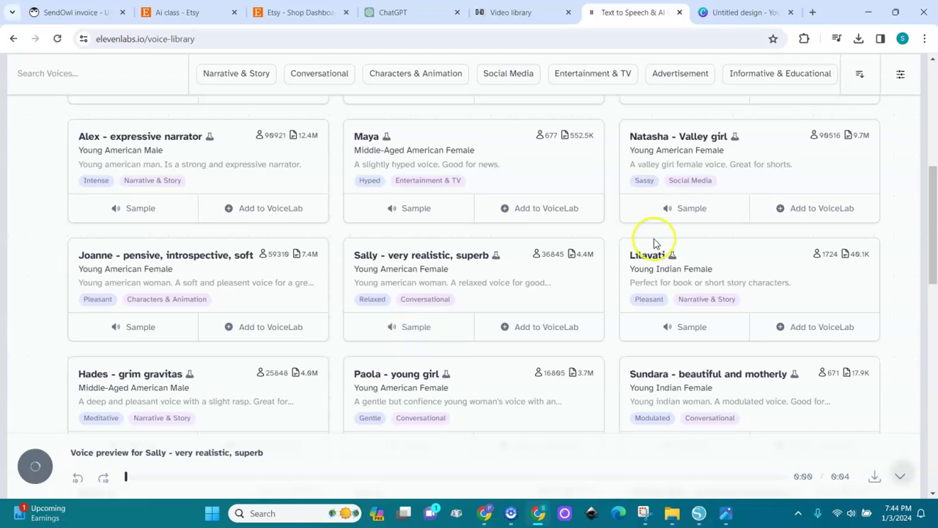
scroll(572, 250, "up", 5)
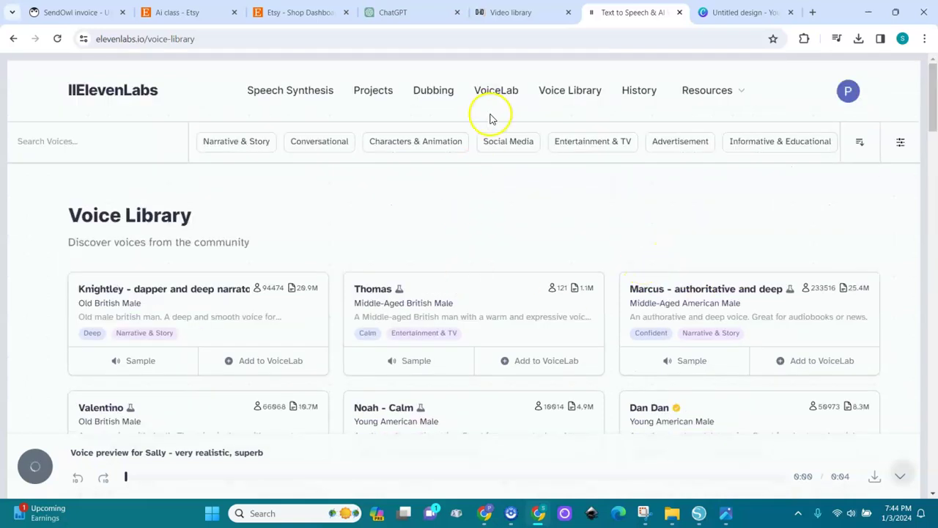
Preview the Marcus voice through Add to VoiceLab, then cancel without adding it.
left_click(507, 99)
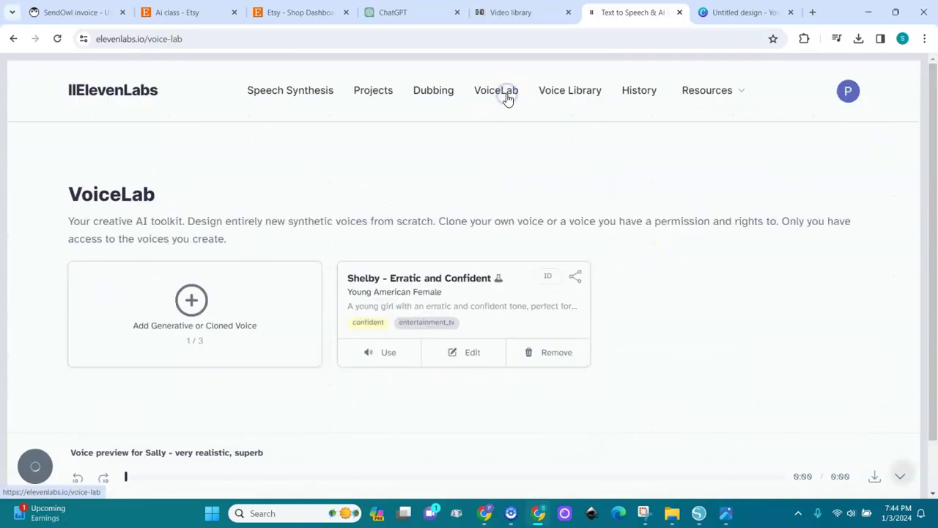
left_click(577, 89)
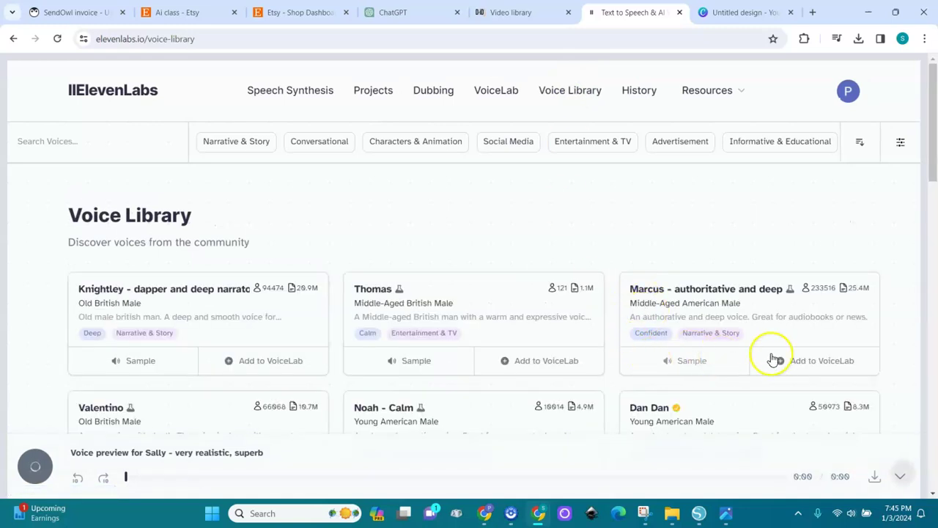
left_click(816, 365)
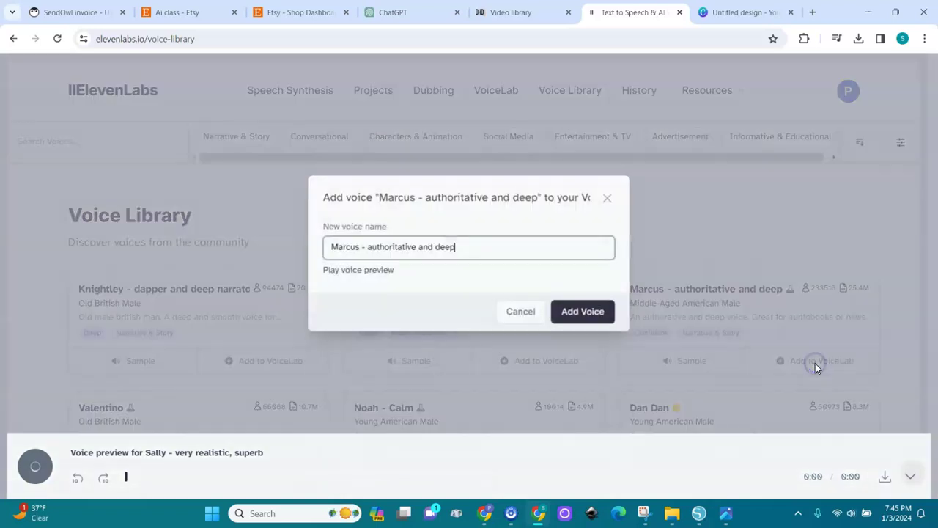
left_click(465, 247)
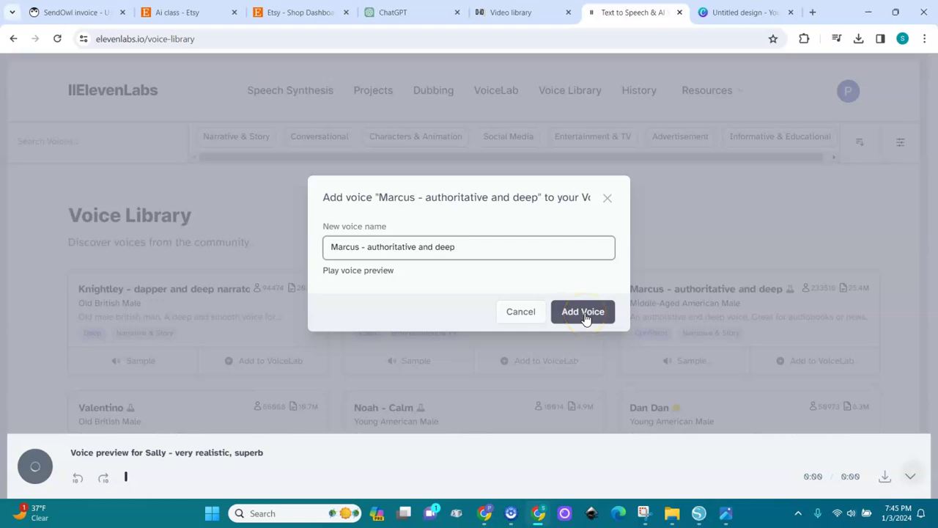
left_click(348, 272)
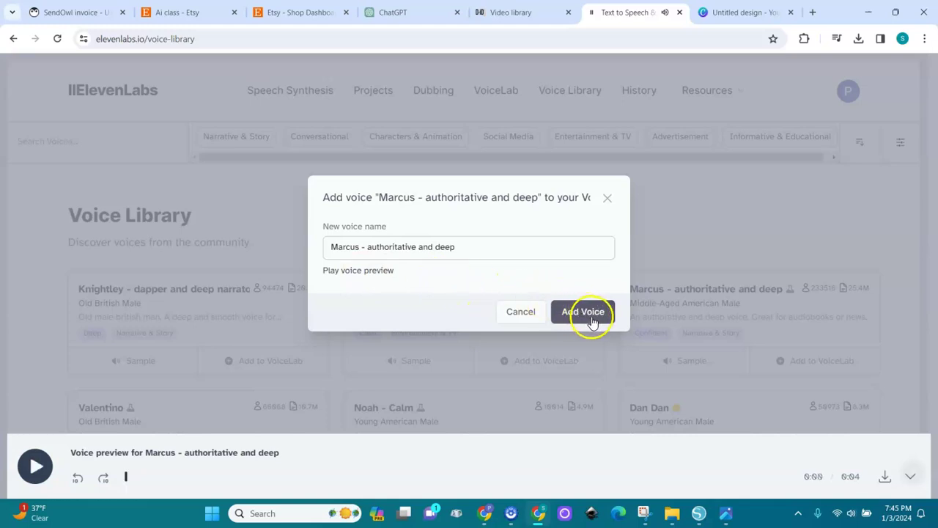
left_click(530, 313)
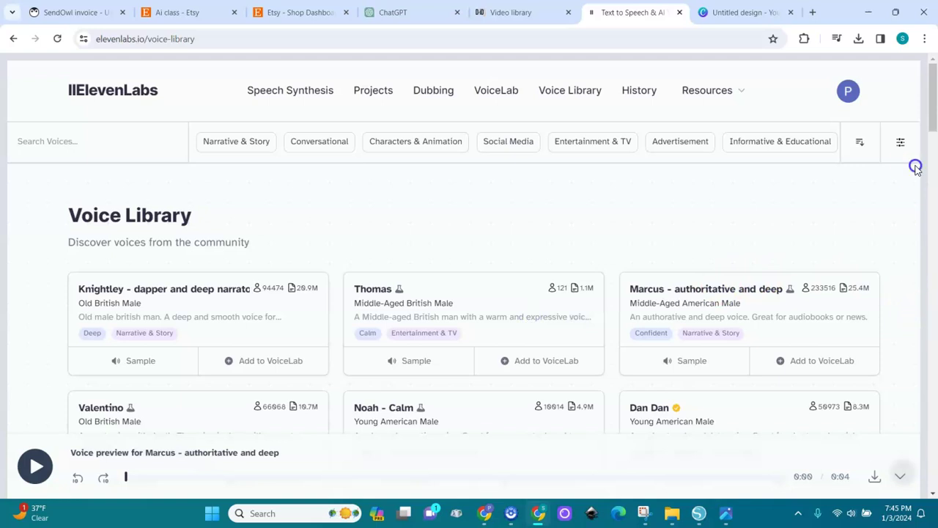
Choose the Shelby voice and generate a 17-second clip of the AI Streetz welcome script.
left_click(496, 91)
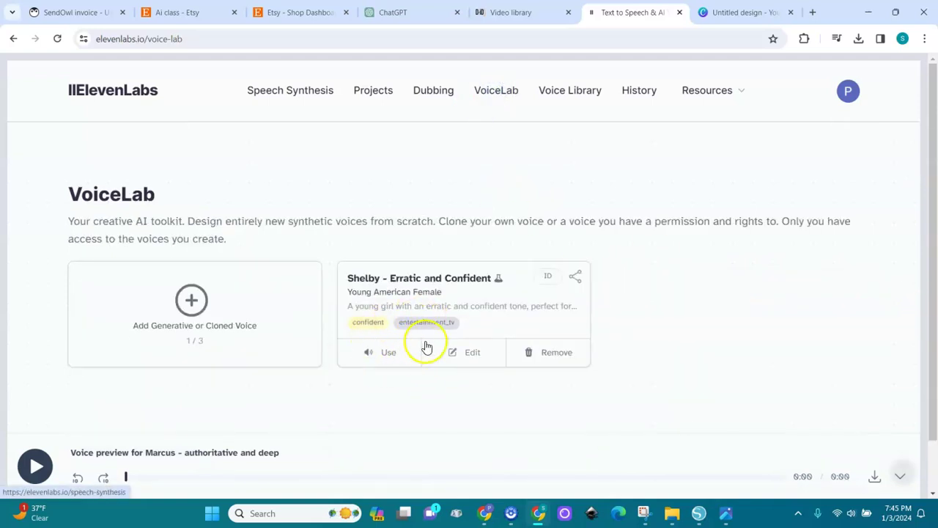
left_click(390, 357)
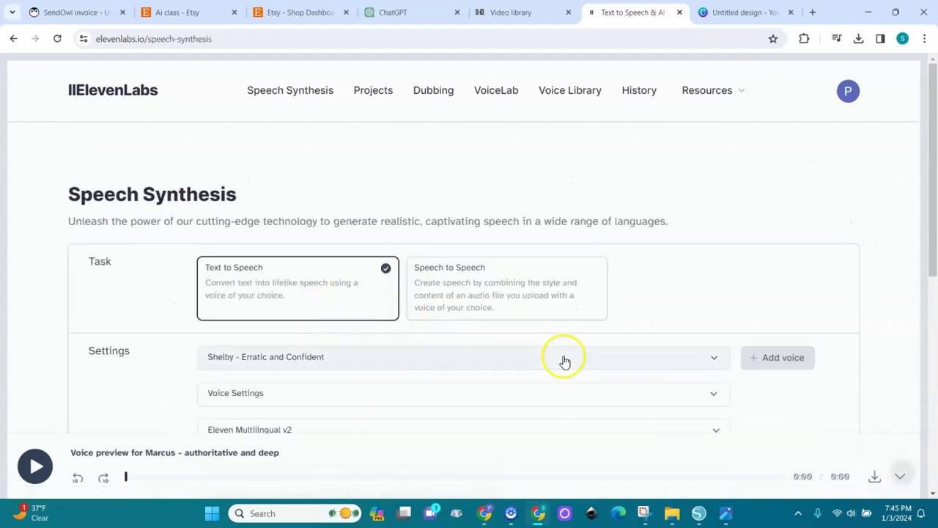
left_click_drag(934, 260, 934, 398)
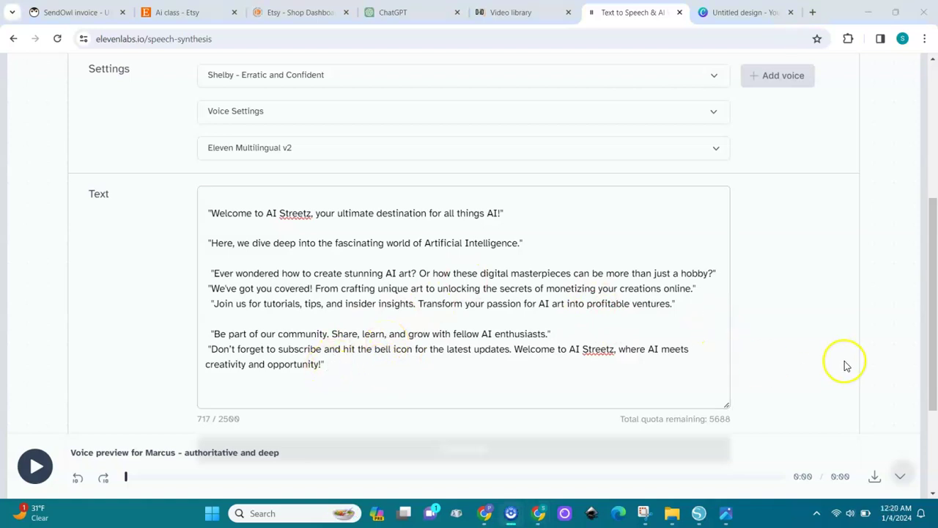
left_click_drag(932, 349, 934, 393)
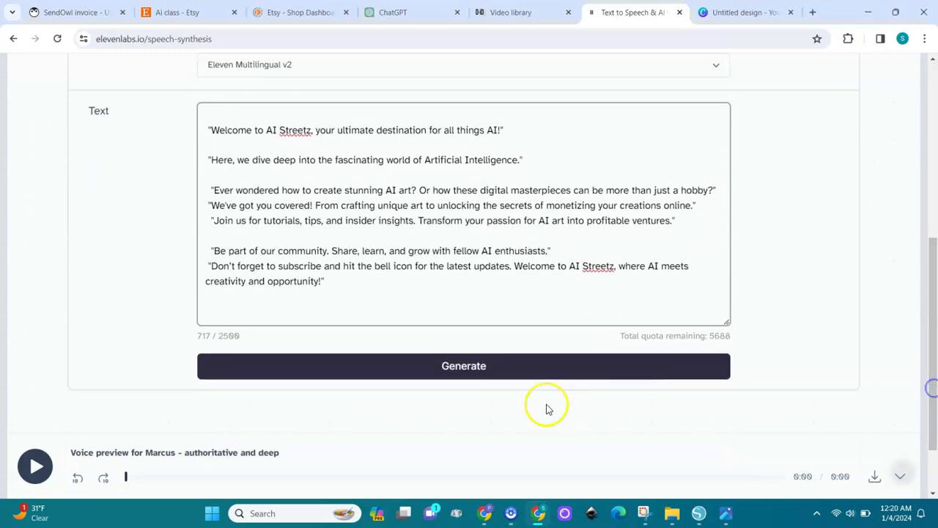
left_click(37, 473)
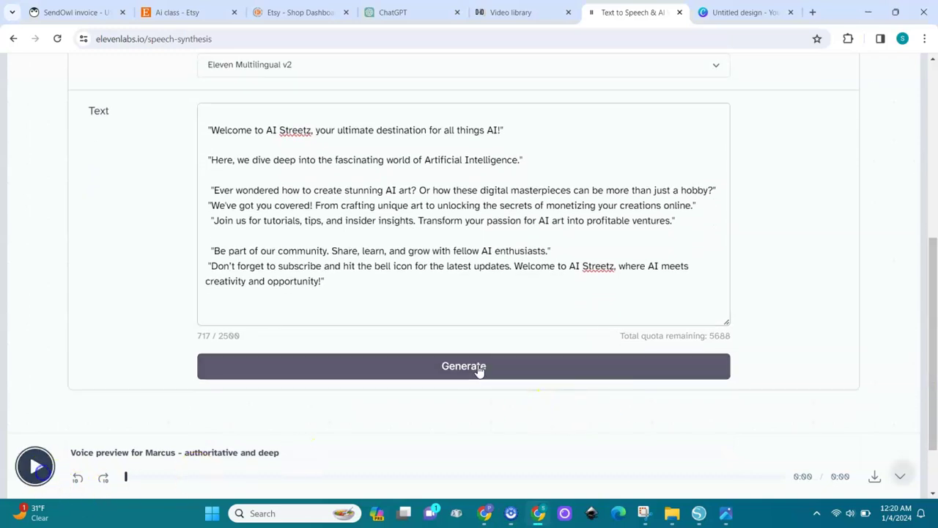
left_click(479, 369)
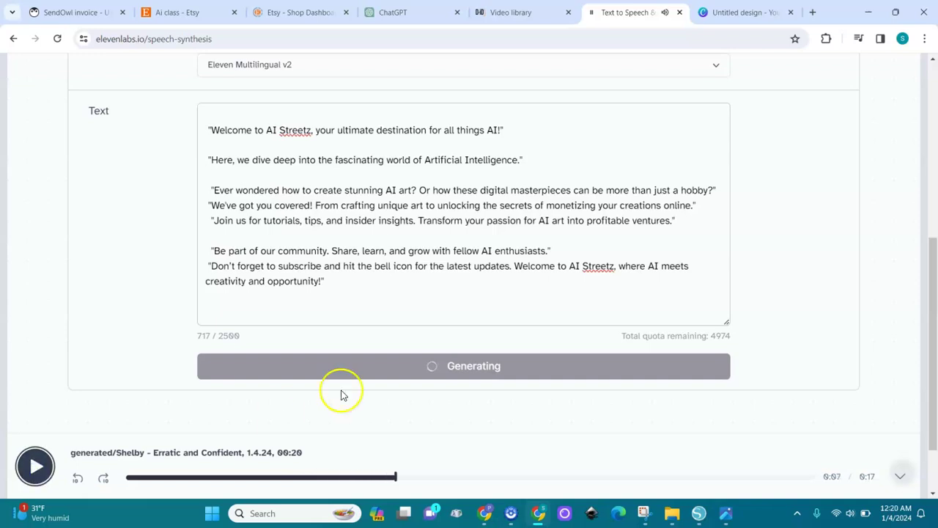
left_click_drag(933, 278, 932, 235)
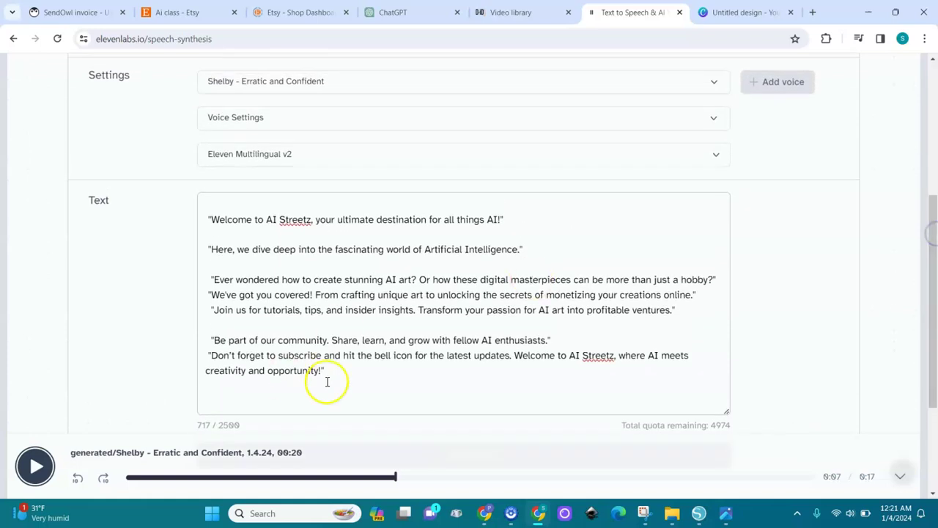
Replace the old welcome script with the pasted Poui Designs script.
left_click(337, 378)
mouse_move(337, 378)
left_mouse_down()
mouse_move(235, 264)
mouse_move(213, 209)
left_mouse_up()
key("BackSpace")
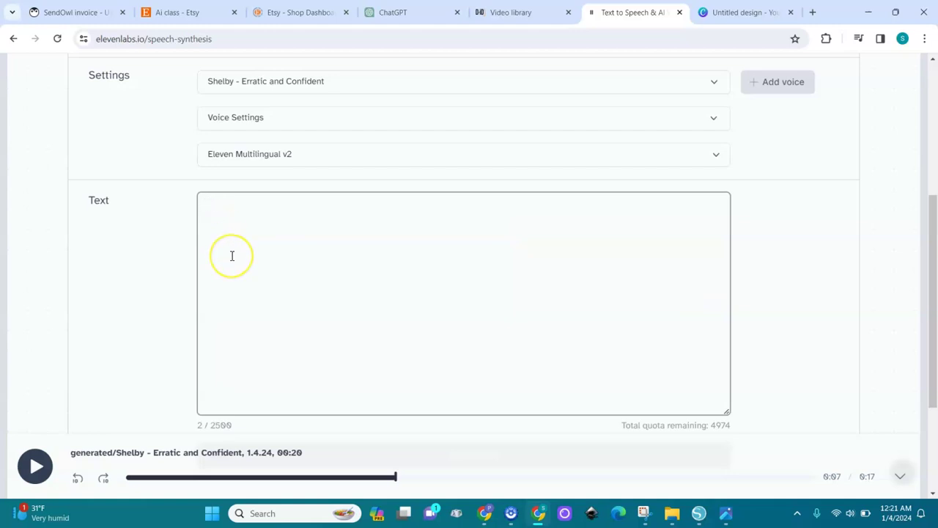
key("ctrl+v")
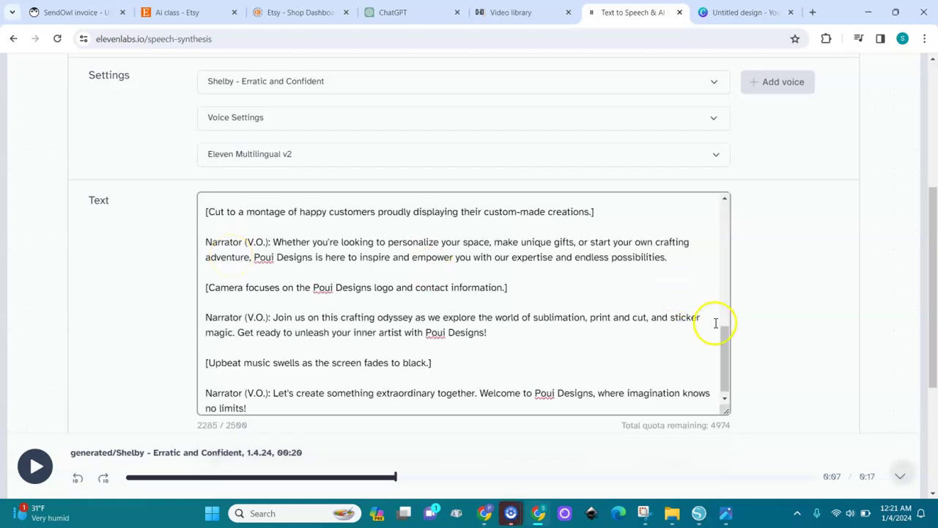
left_click(725, 344)
left_click_drag(724, 343, 723, 214)
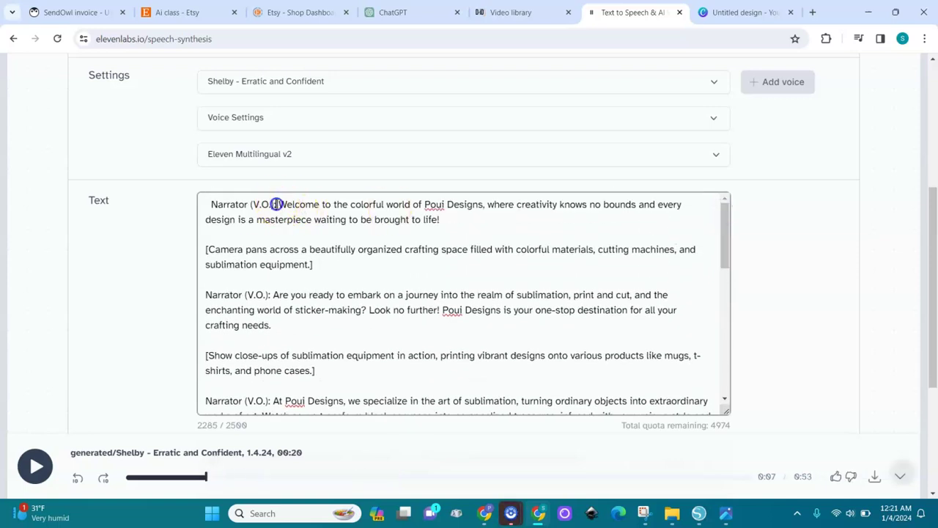
Delete the opening Narrator (V.O.): labels and the camera-pans and close-ups directions.
left_click_drag(276, 204, 199, 209)
key("BackSpace")
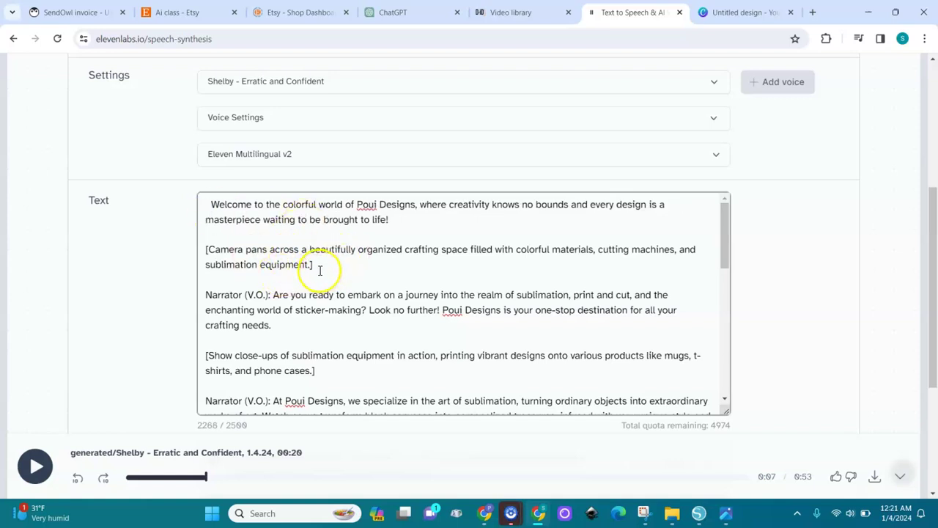
left_click_drag(316, 265, 209, 252)
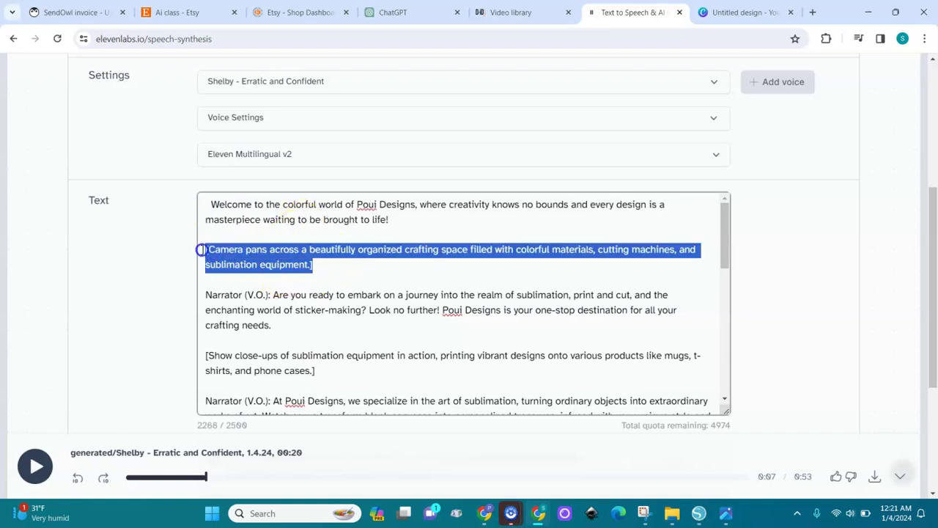
key("BackSpace")
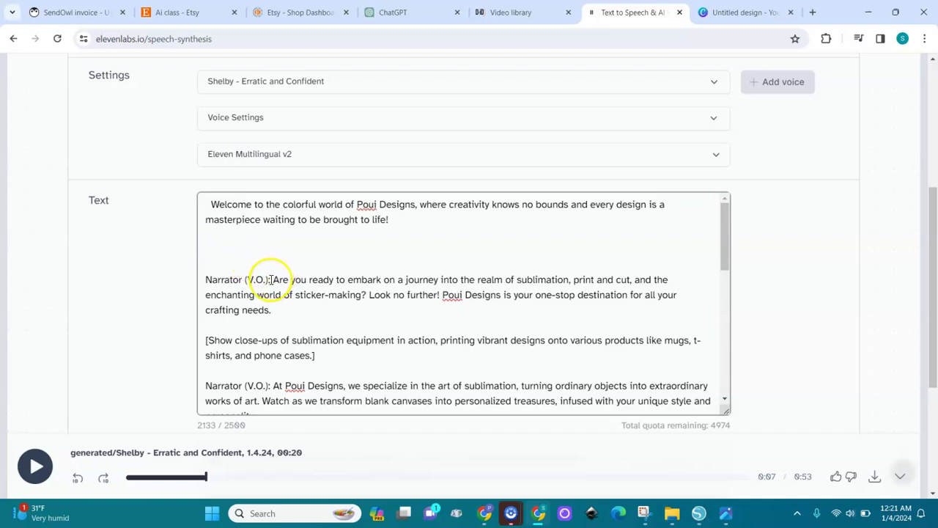
left_click_drag(270, 279, 204, 281)
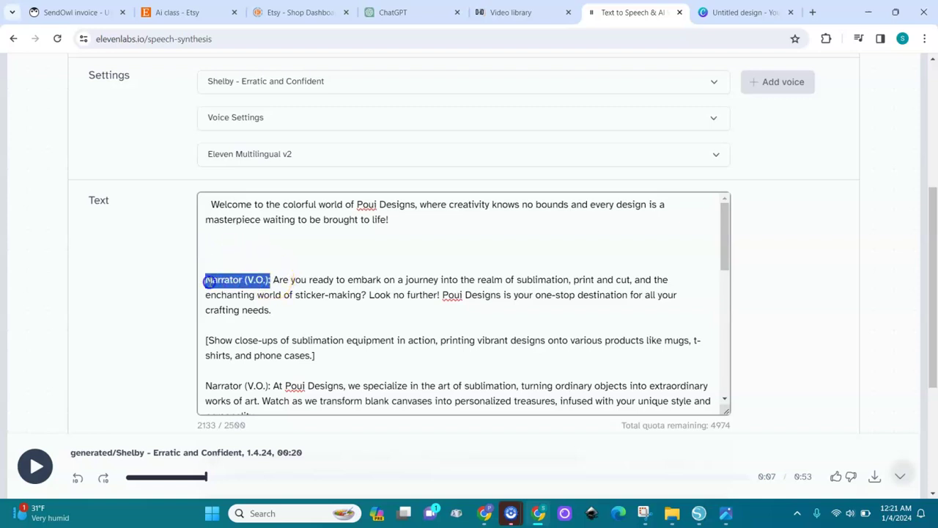
key("BackSpace")
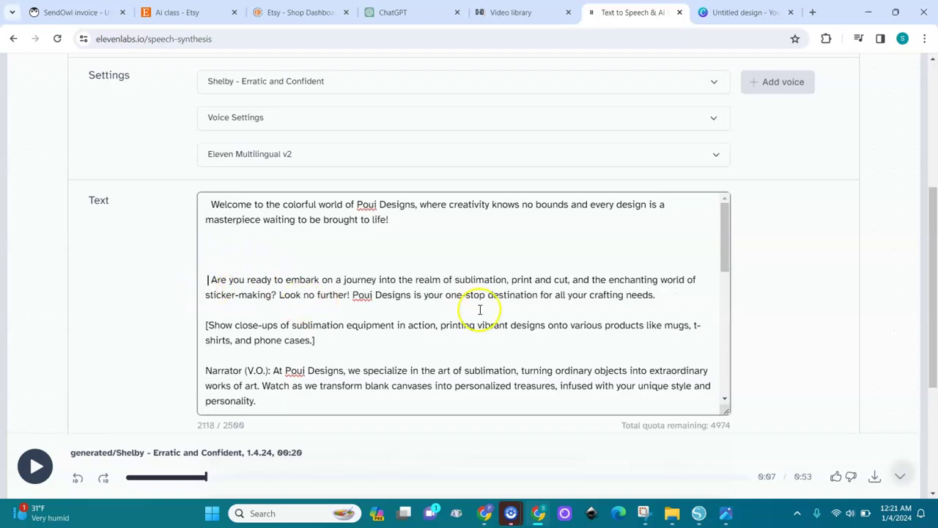
scroll(724, 263, "down", 1)
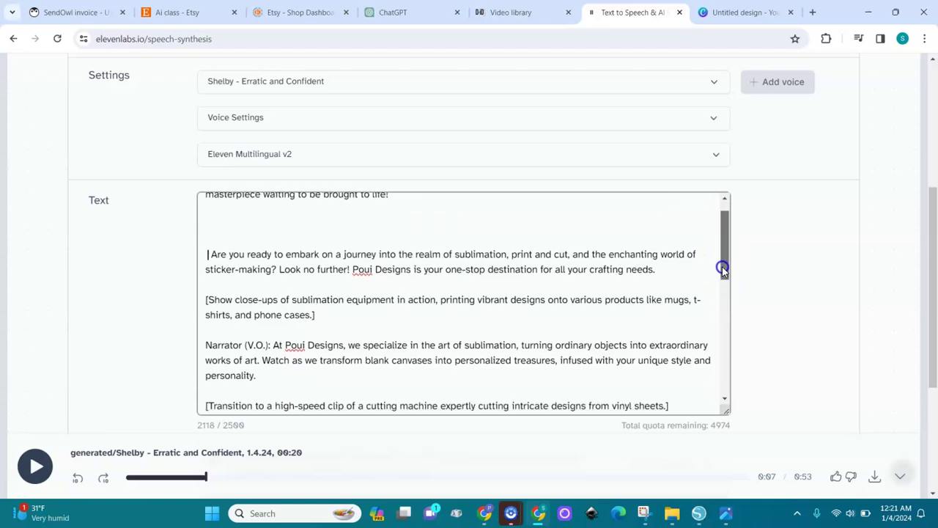
mouse_move(330, 308)
left_mouse_down()
mouse_move(250, 309)
mouse_move(212, 293)
left_mouse_up()
key("BackSpace")
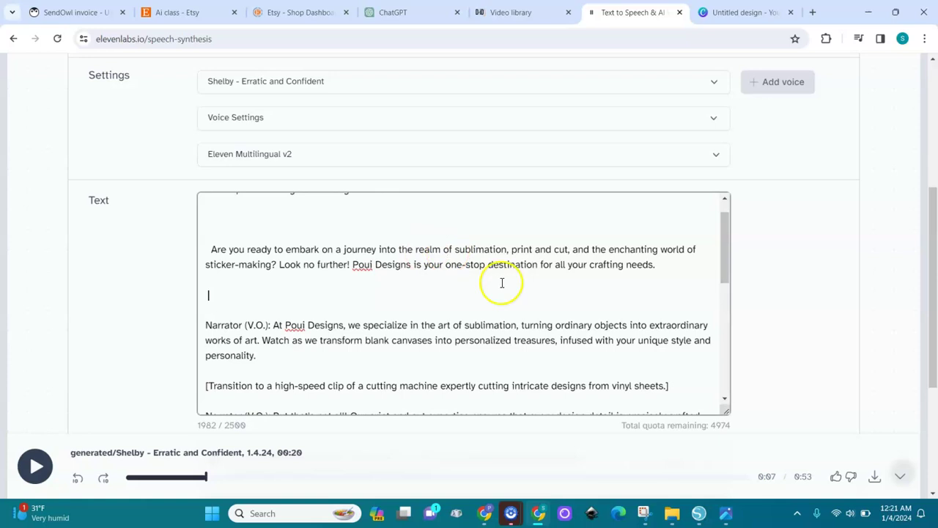
left_click_drag(724, 266, 724, 295)
Strip the transition and Show hands directions plus three more Narrator (V.O.): labels.
left_click_drag(270, 240, 189, 250)
key("BackSpace")
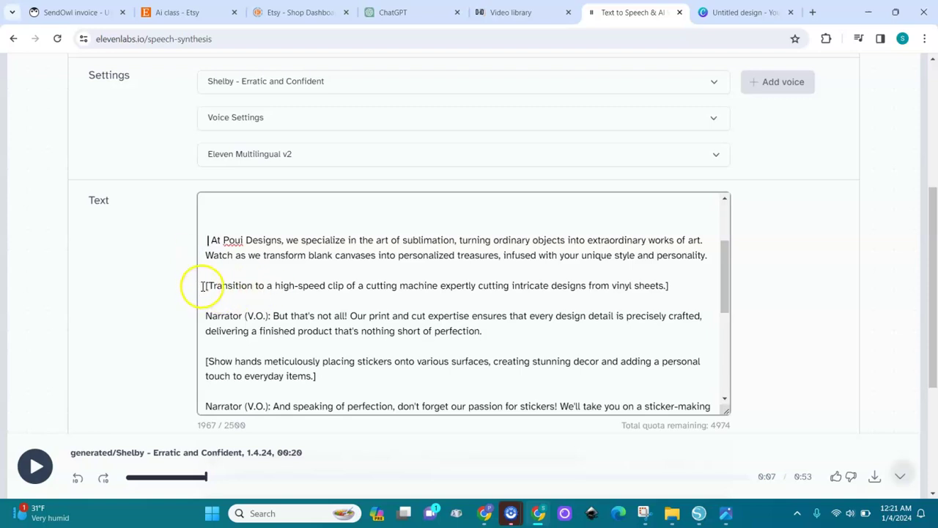
left_click_drag(205, 285, 592, 296)
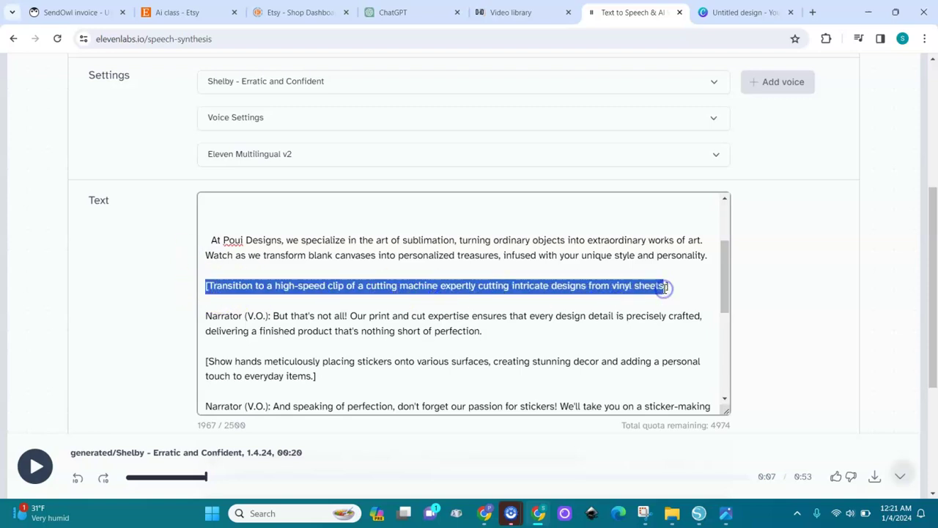
left_click_drag(227, 287, 187, 291)
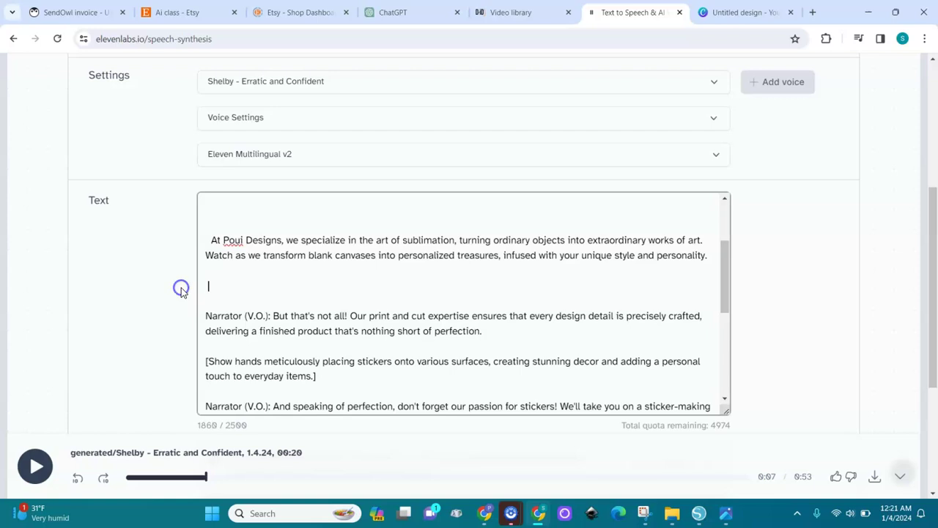
left_click_drag(271, 315, 212, 315)
key("BackSpace")
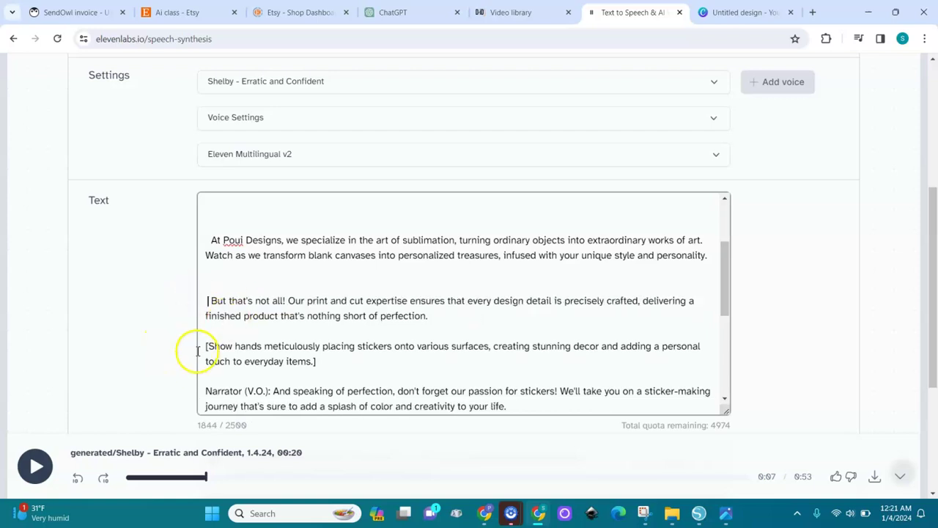
left_click_drag(205, 345, 327, 371)
key("BackSpace")
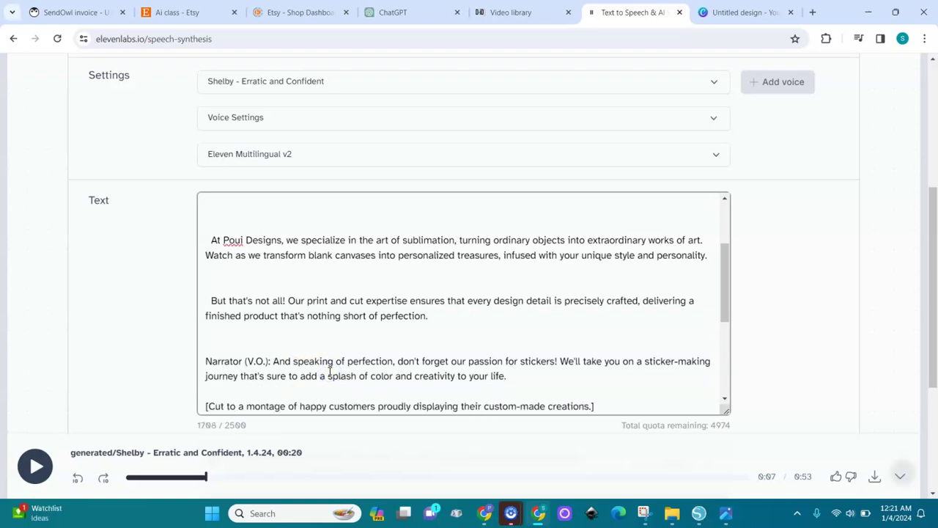
left_click_drag(271, 360, 187, 370)
key("BackSpace")
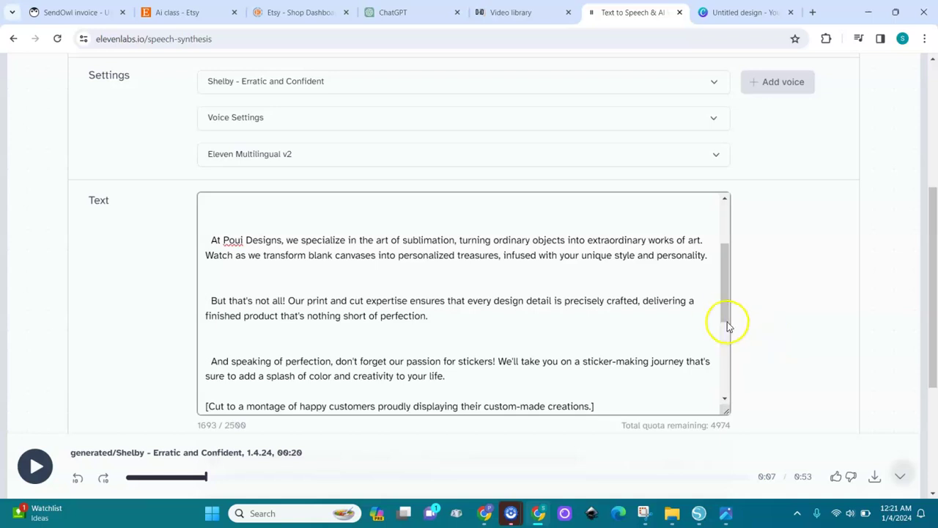
Delete the montage and Camera focuses directions and the label before 'Whether'.
left_click_drag(724, 323, 724, 343)
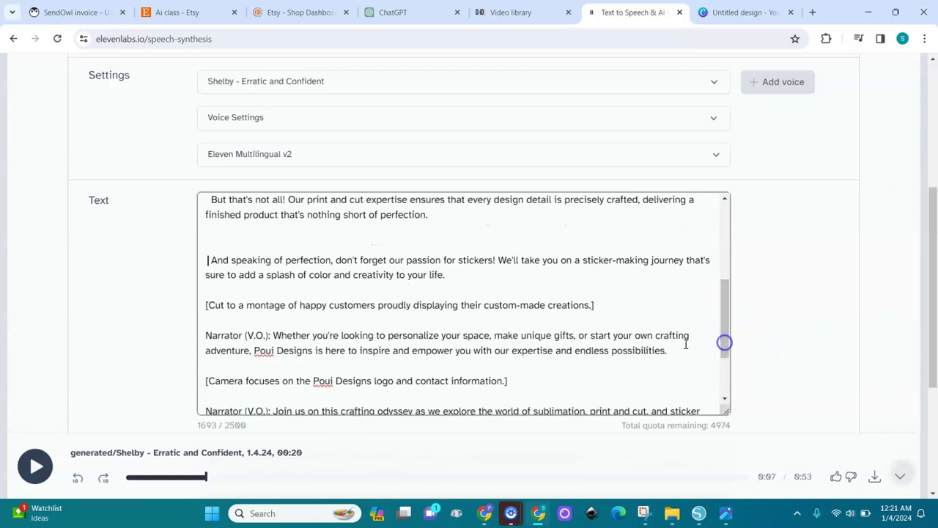
left_click(595, 305)
left_click(204, 305, "shift")
key("BackSpace")
left_click_drag(273, 336, 178, 340)
key("BackSpace")
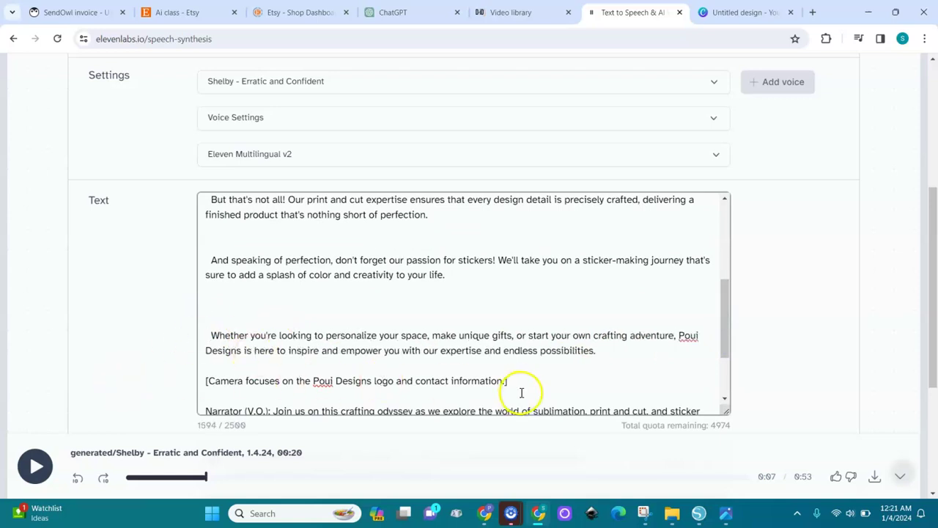
left_click_drag(508, 381, 273, 362)
key("BackSpace")
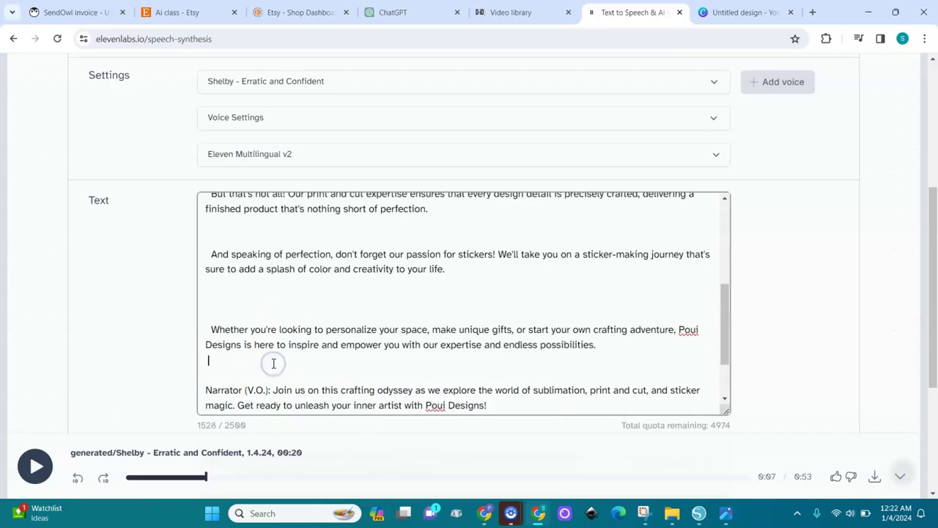
left_click(273, 363)
Remove the last two Narrator (V.O.): labels and the Upbeat music direction.
left_click_drag(273, 390, 189, 396)
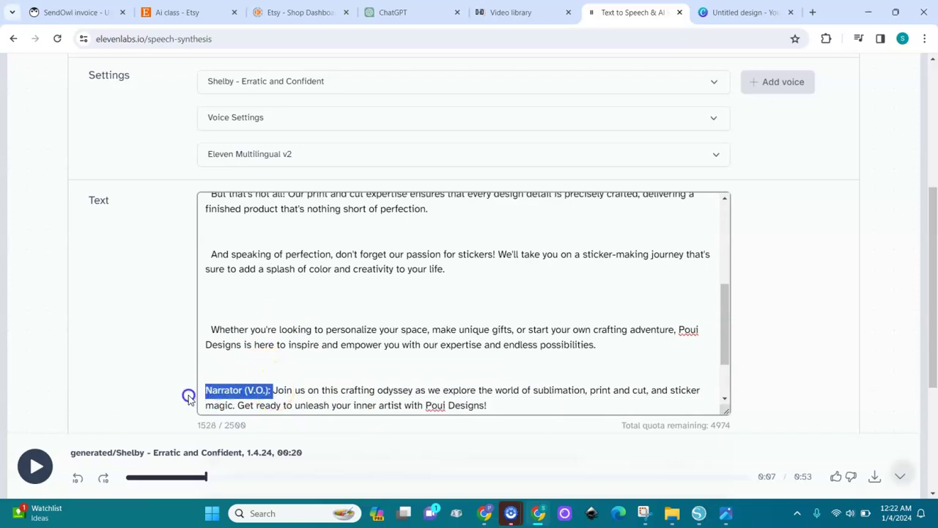
key("BackSpace")
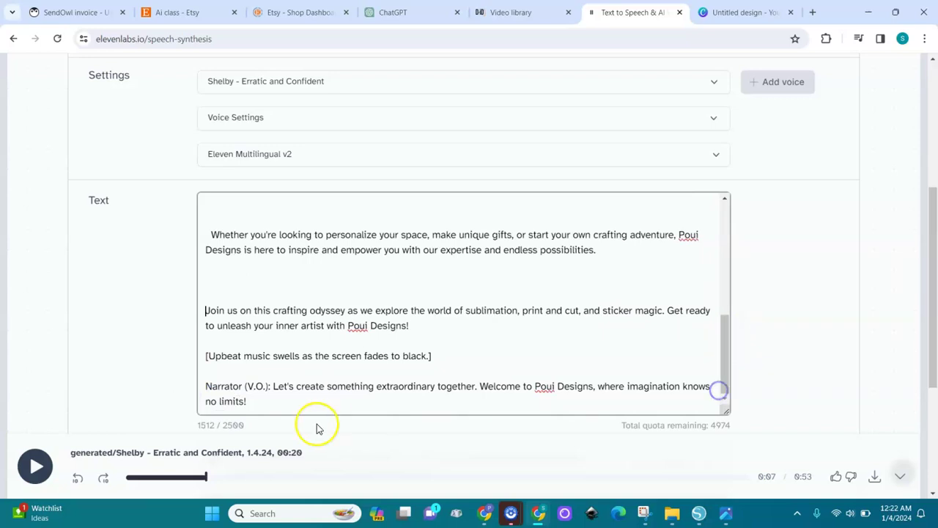
left_click_drag(271, 389, 190, 397)
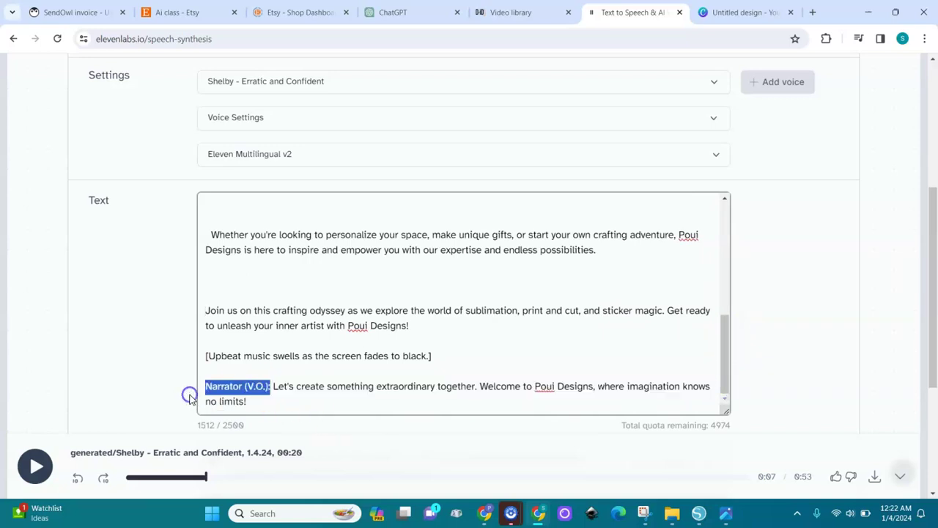
key("BackSpace")
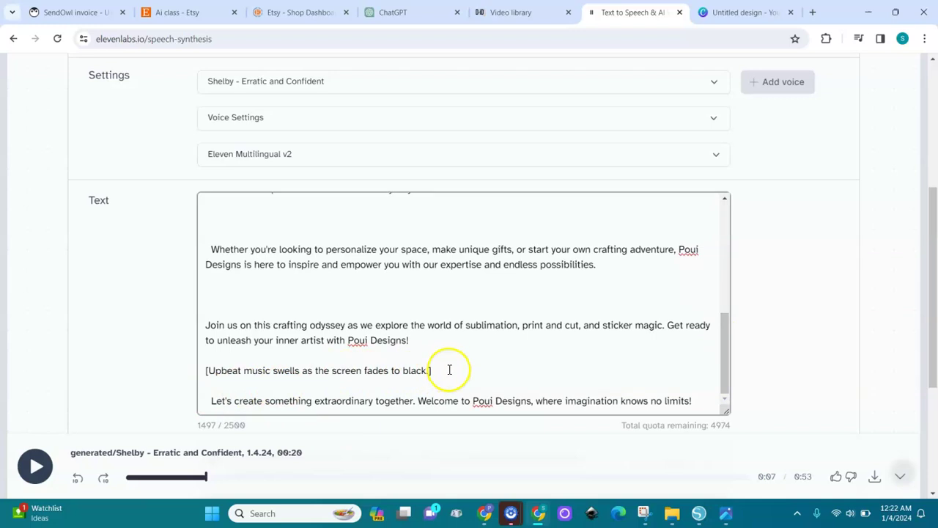
left_click(448, 369)
left_click(214, 360, "shift")
key("BackSpace")
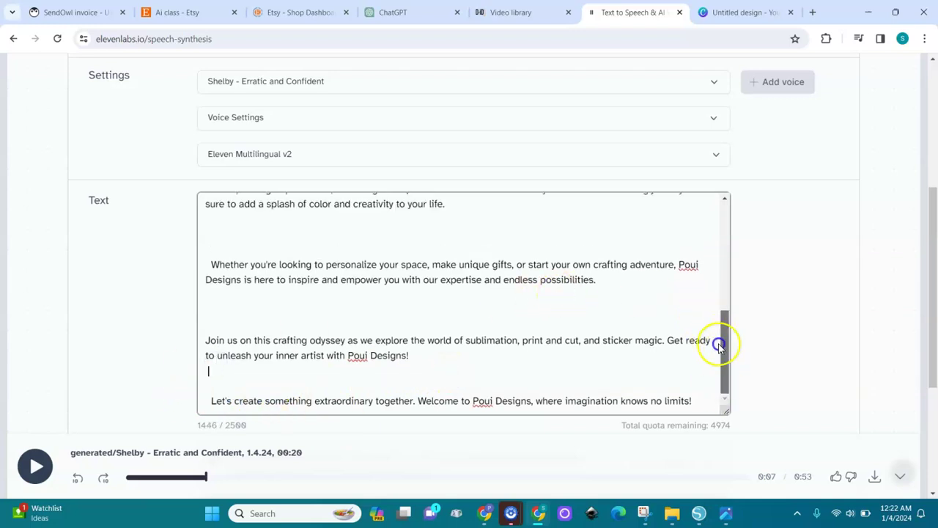
Delete the blank lines and leading spaces between the narration paragraphs so the script runs continuously.
left_click_drag(718, 324, 718, 242)
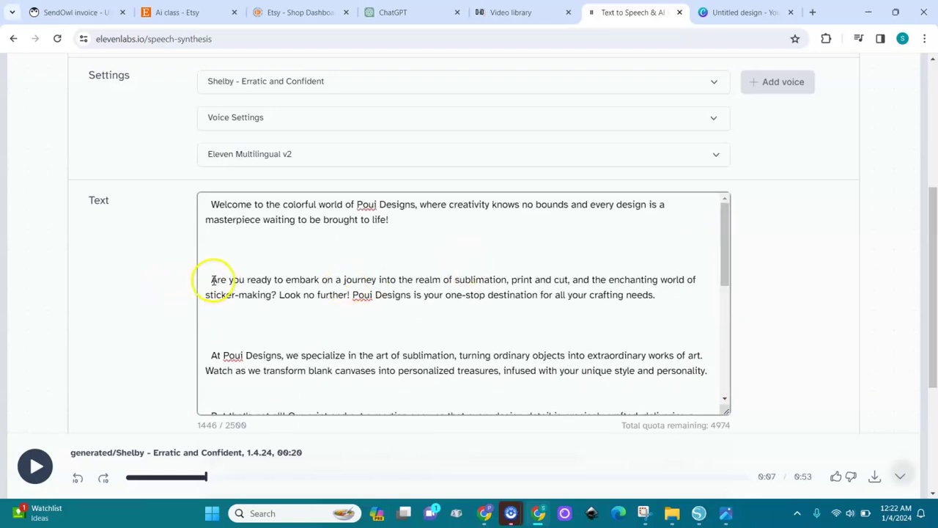
key("BackSpace")
key("BackSpace")
key("BackSpace")
key("BackSpace")
key("BackSpace")
key("BackSpace")
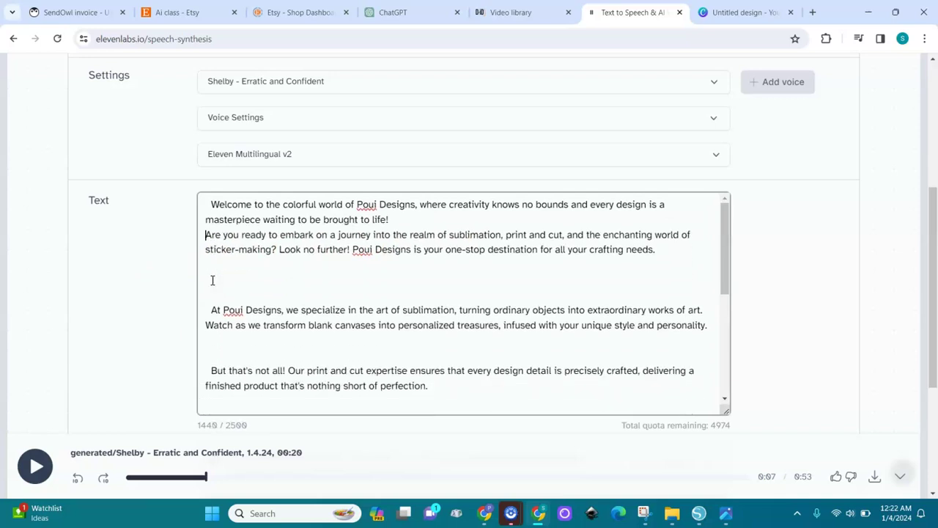
left_click(212, 313)
key("BackSpace")
key("BackSpace")
key("BackSpace")
key("BackSpace")
key("BackSpace")
key("BackSpace")
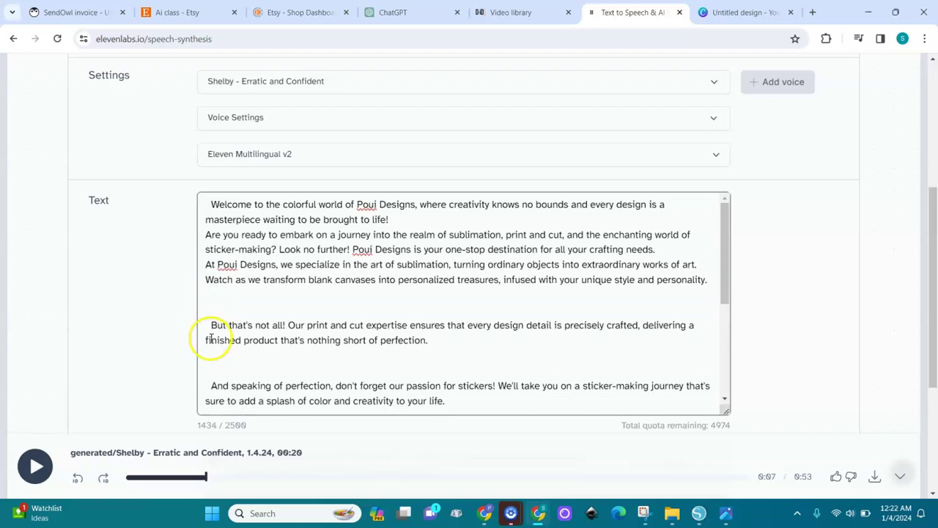
key("BackSpace")
key("BackSpace")
key("BackSpace")
key("BackSpace")
key("BackSpace")
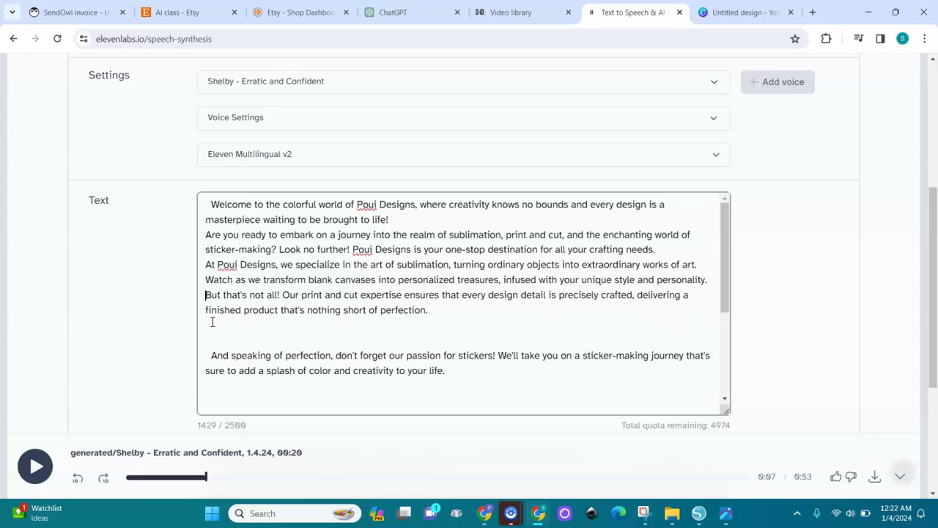
left_click(212, 354)
key("BackSpace")
key("BackSpace")
key("BackSpace")
key("BackSpace")
key("BackSpace")
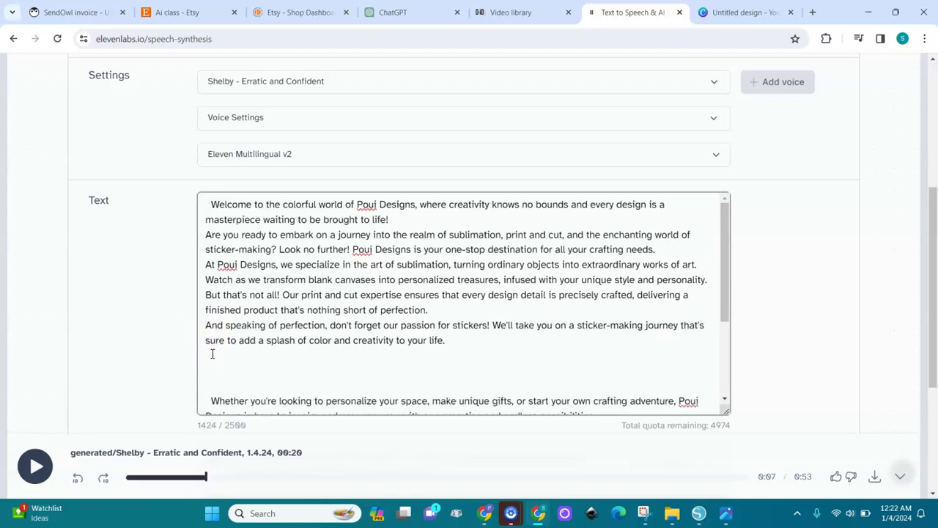
left_click(211, 398)
key("BackSpace")
key("BackSpace")
key("BackSpace")
key("BackSpace")
key("BackSpace")
key("BackSpace")
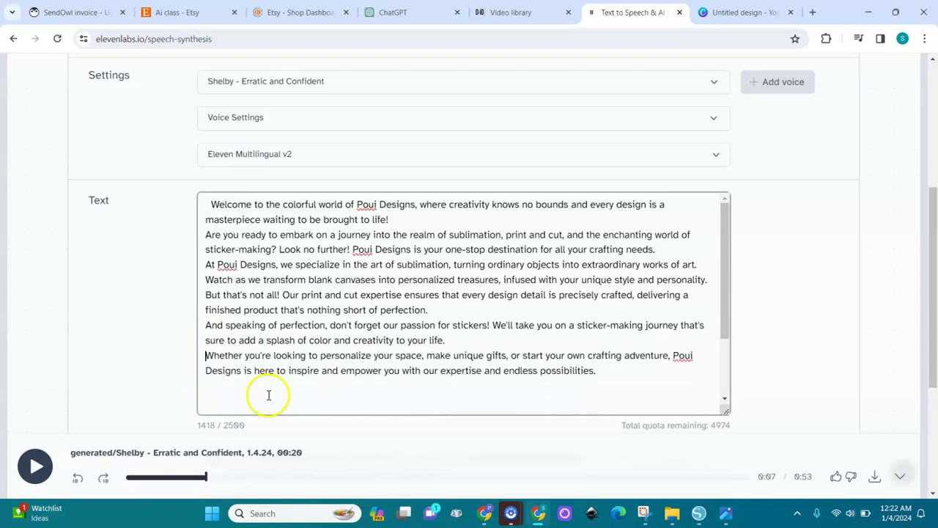
Scroll back to the top and bring up the ElevenLabs voice list.
left_click_drag(723, 299, 728, 238)
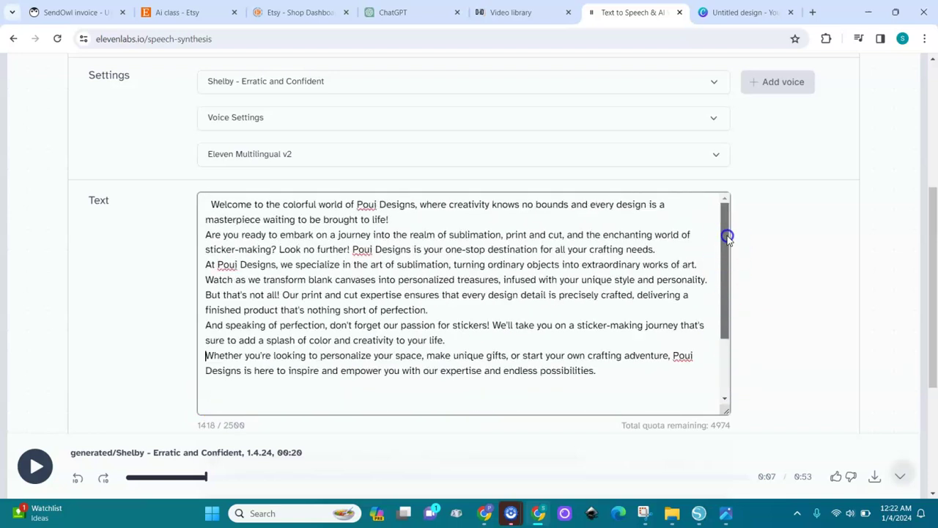
left_click(937, 213)
left_click_drag(934, 231, 926, 130)
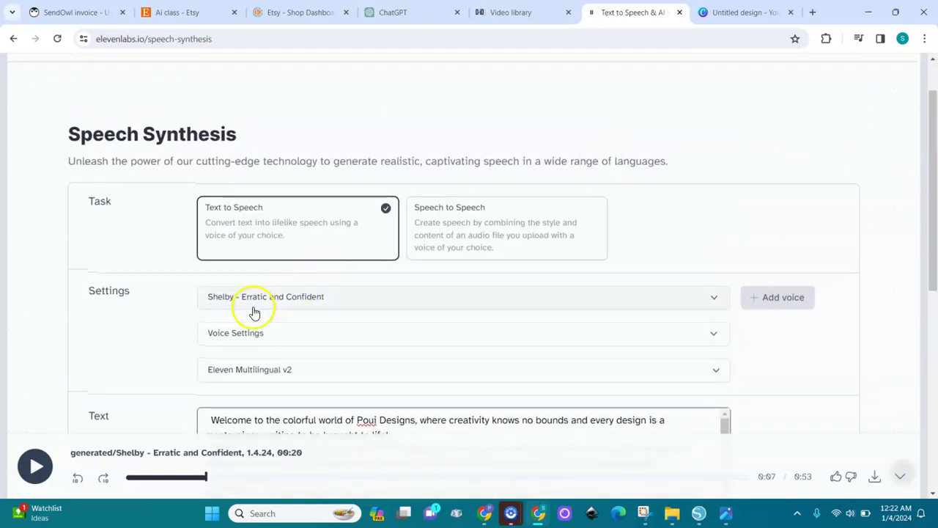
left_click(715, 301)
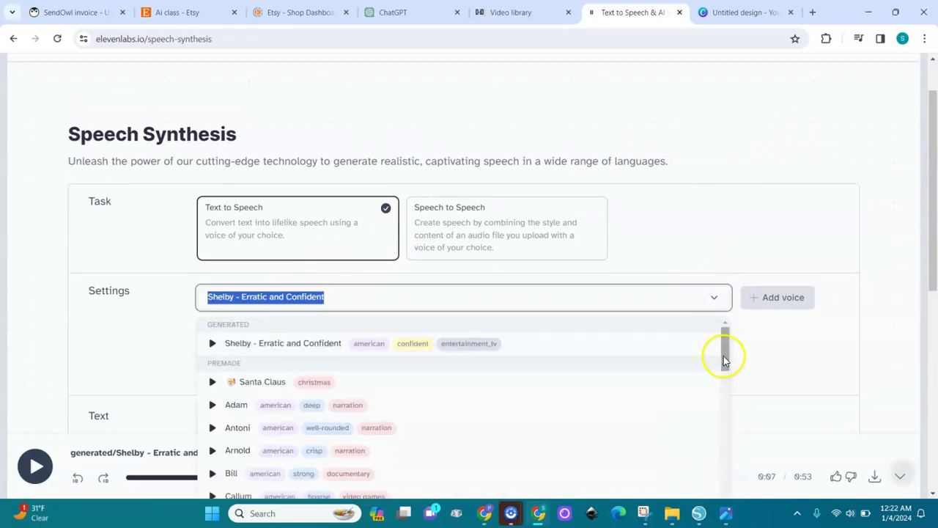
Keep Shelby - Erratic and Confident as the voice and scroll to the script and Generate button.
mouse_move(724, 357)
left_mouse_down()
mouse_move(718, 430)
mouse_move(716, 332)
left_mouse_up()
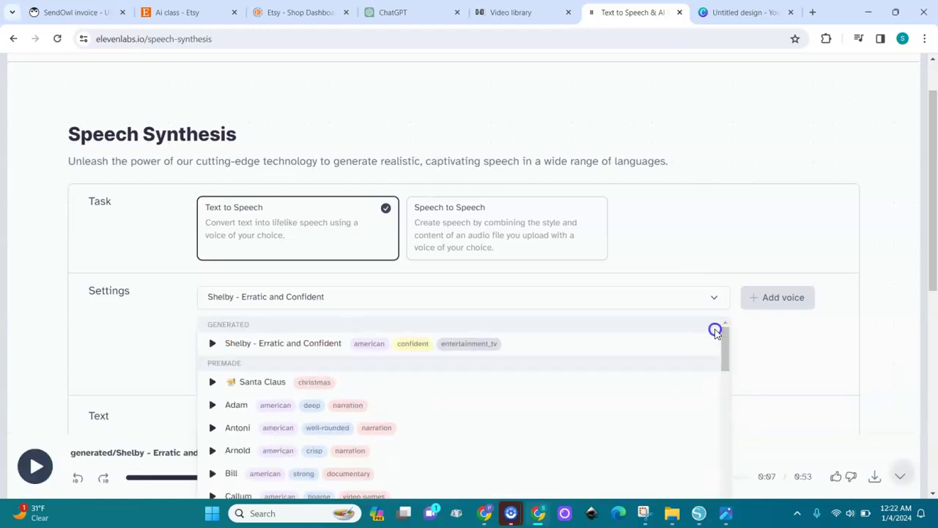
left_click(417, 348)
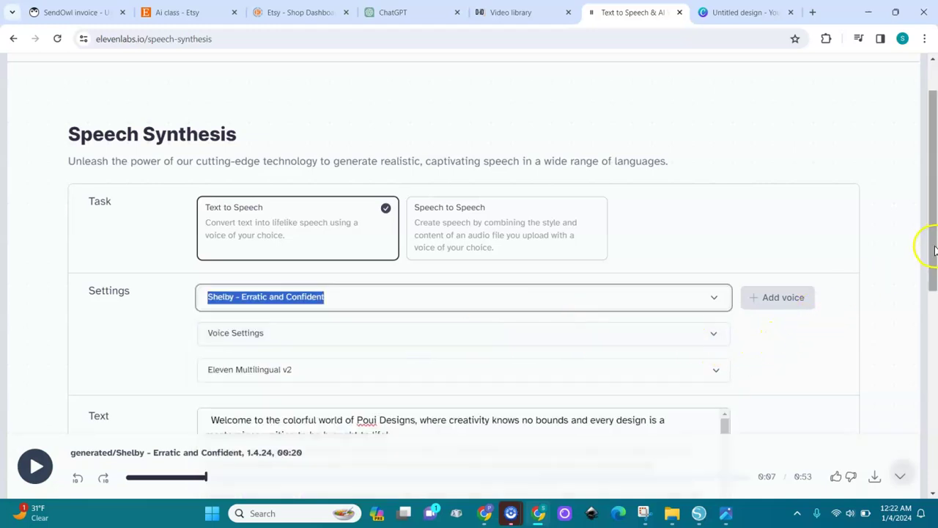
left_click_drag(935, 249, 922, 392)
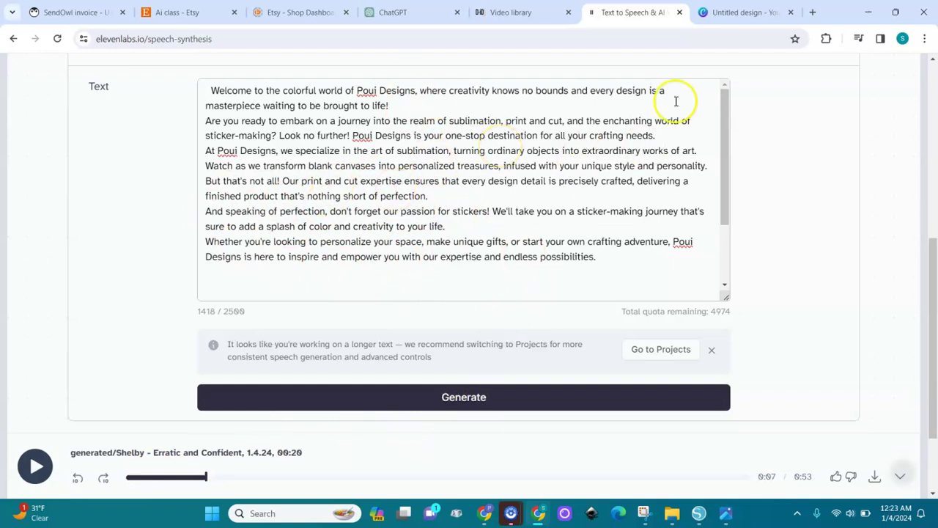
mouse_move(931, 253)
left_mouse_down()
mouse_move(929, 146)
mouse_move(930, 233)
left_mouse_up()
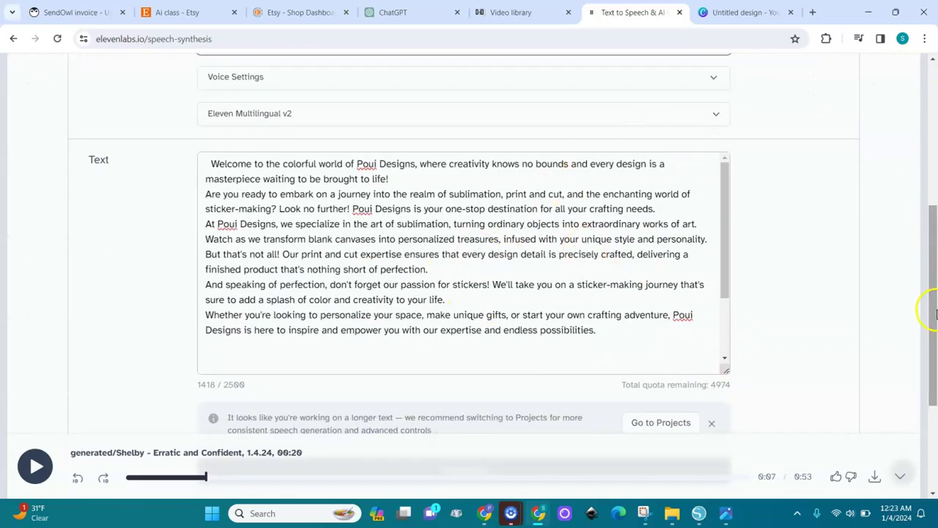
left_click_drag(929, 313, 934, 399)
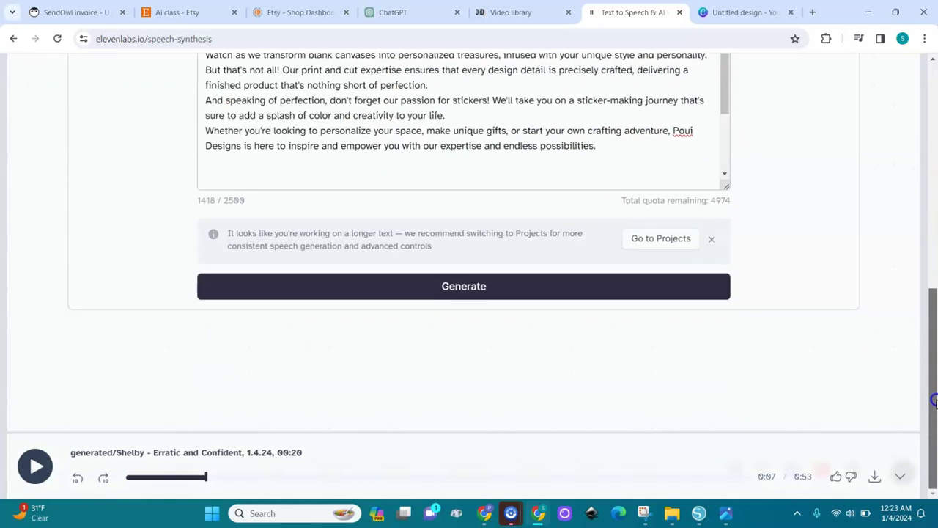
Generate the 1:40 Shelby voiceover of the Poui Designs script and download it as MP3.
left_click(452, 288)
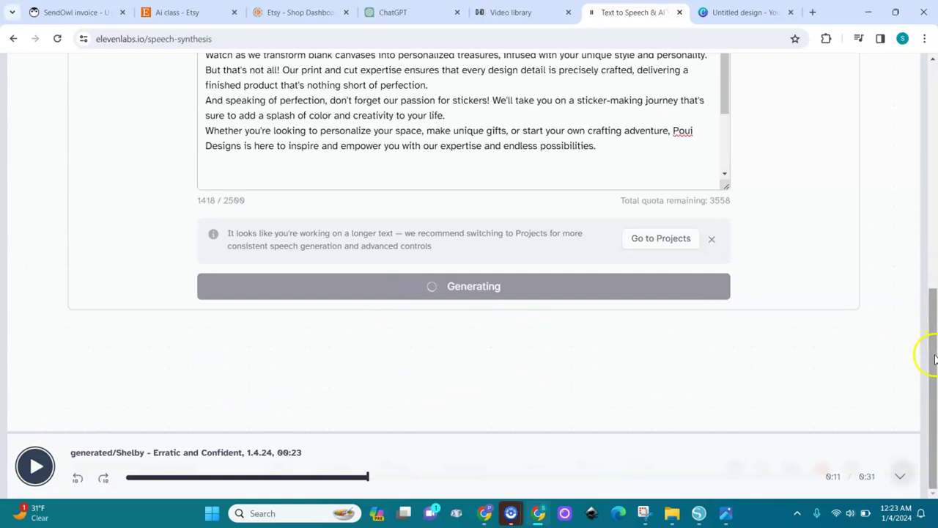
mouse_move(934, 357)
left_mouse_down()
mouse_move(934, 168)
mouse_move(934, 381)
left_mouse_up()
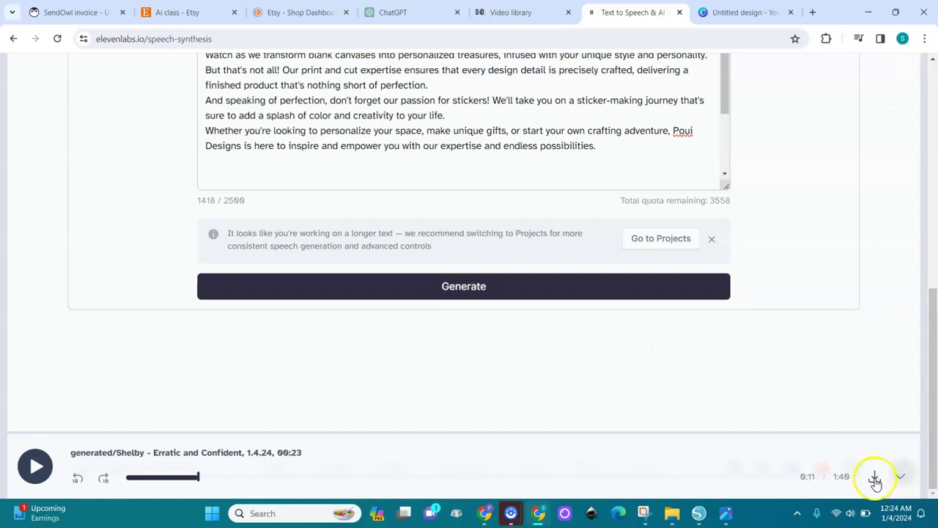
left_click(877, 478)
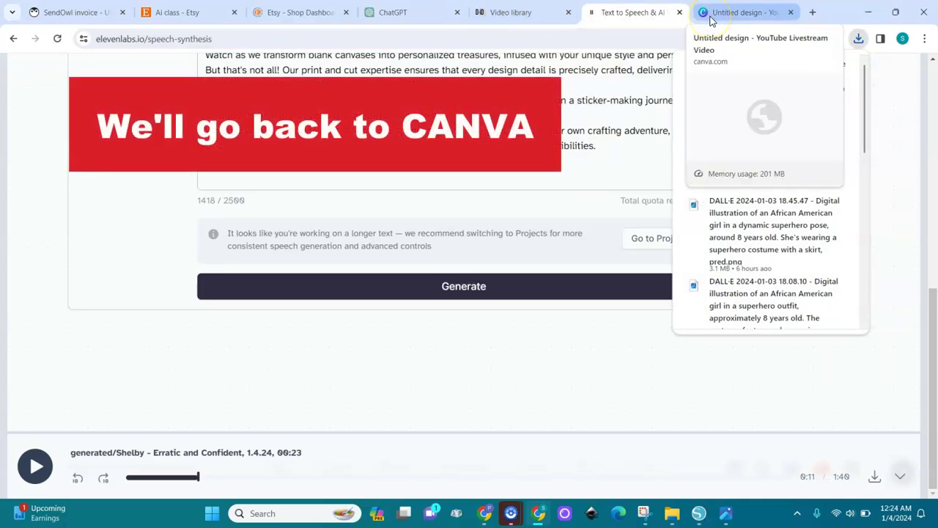
Back in Canva, upload the ElevenLabs Shelby MP3 as the D-ID presenter's audio.
left_click(710, 20)
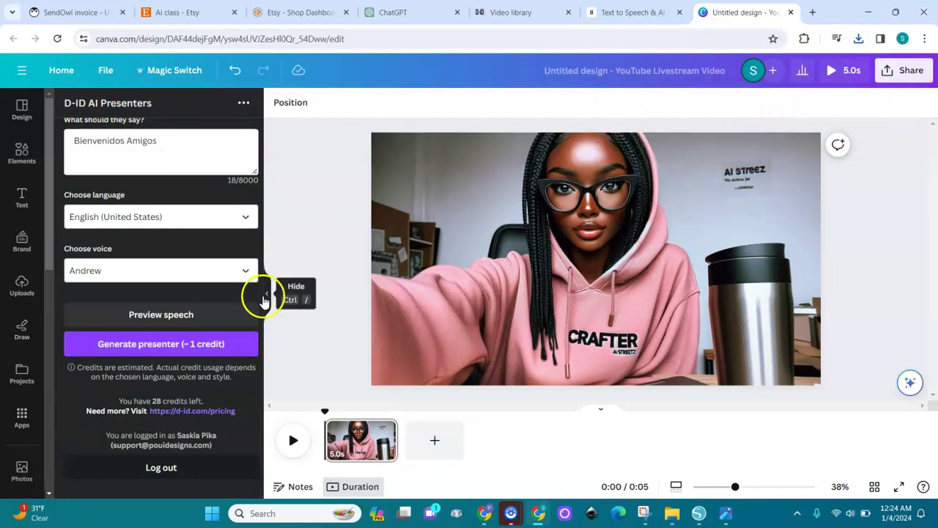
scroll(264, 271, "up", 2)
scroll(264, 213, "up", 2)
scroll(264, 191, "up", 1)
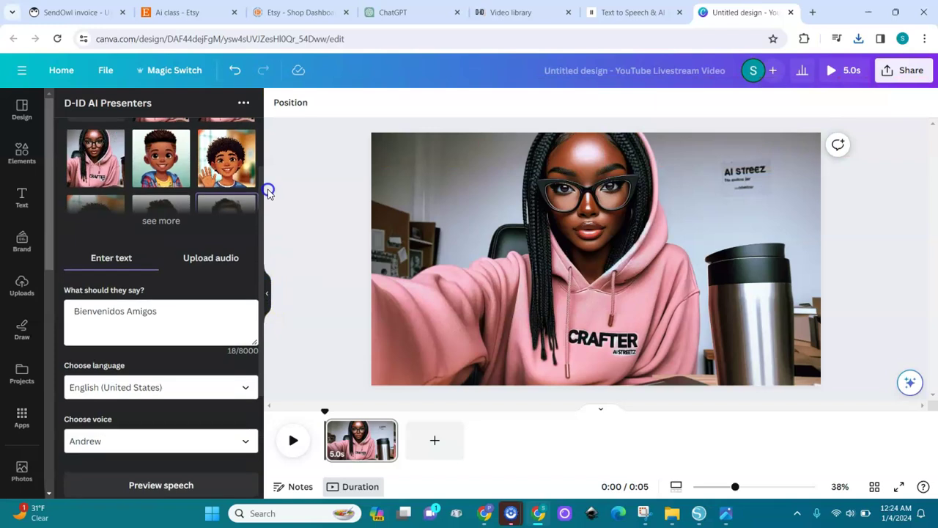
left_click(217, 260)
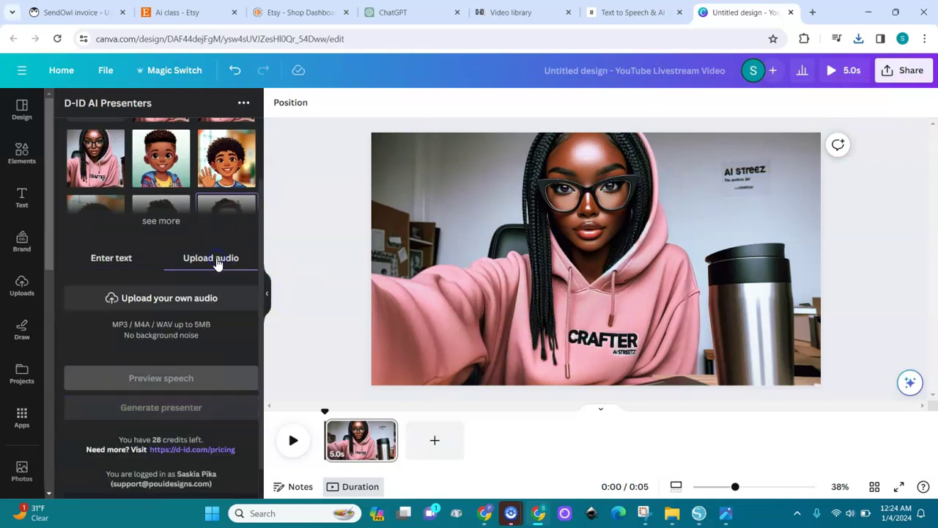
left_click(176, 299)
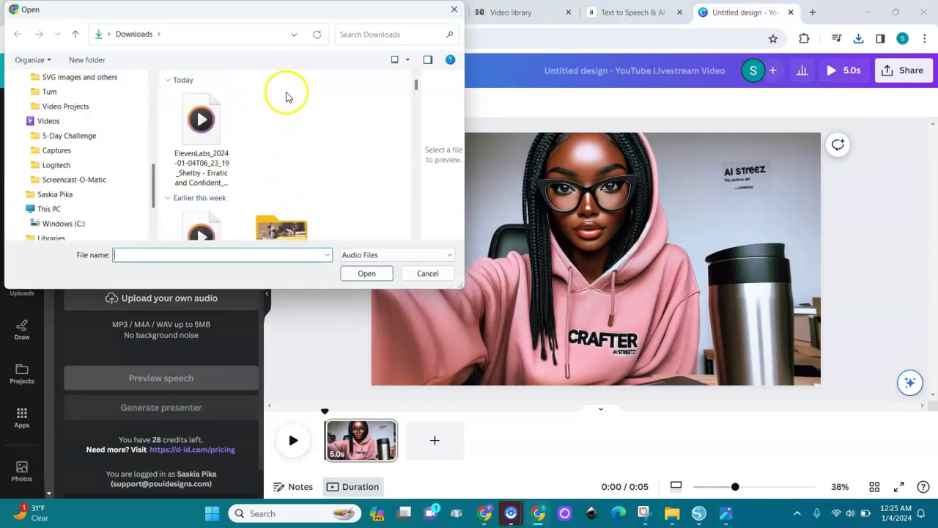
left_click(198, 121)
double_click(198, 121)
mouse_move(266, 292)
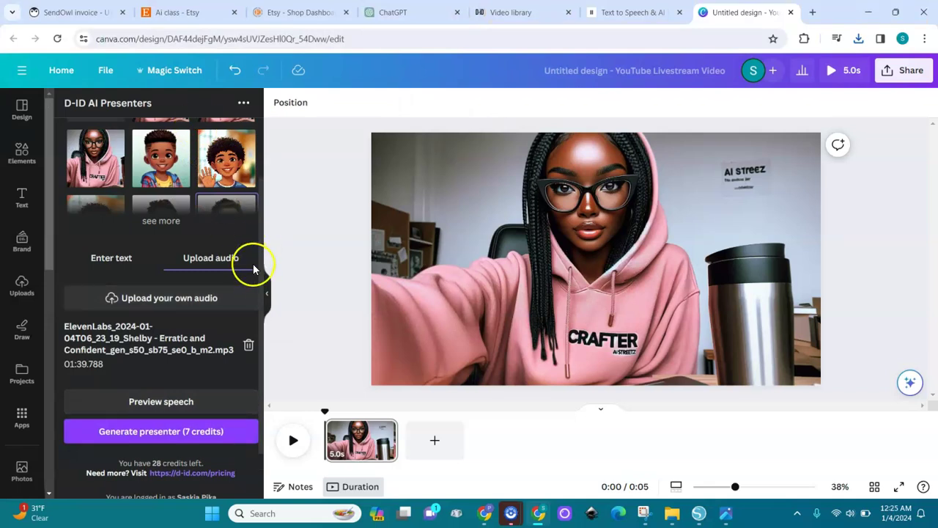
Select the pink-hoodie presenter with glasses in the D-ID panel.
scroll(260, 194, "up", 2)
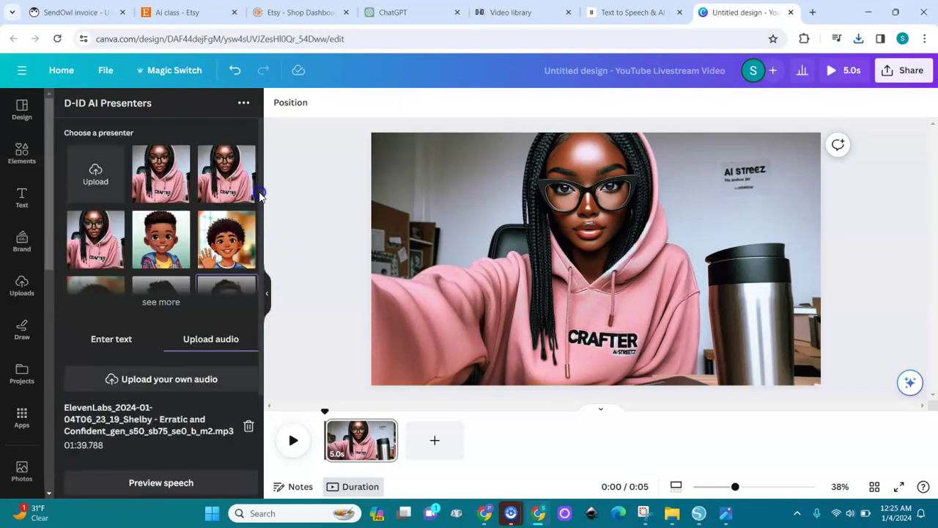
left_click(163, 188)
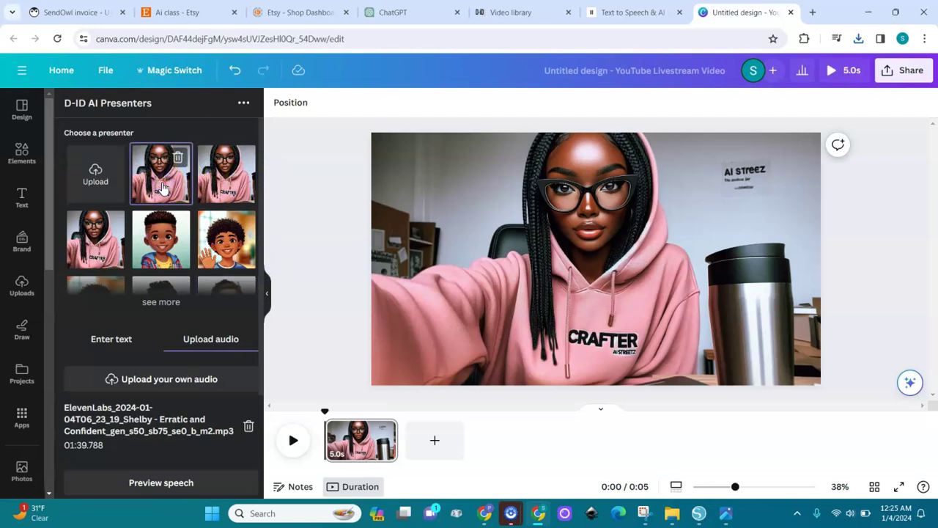
left_click(168, 179)
left_click(151, 174)
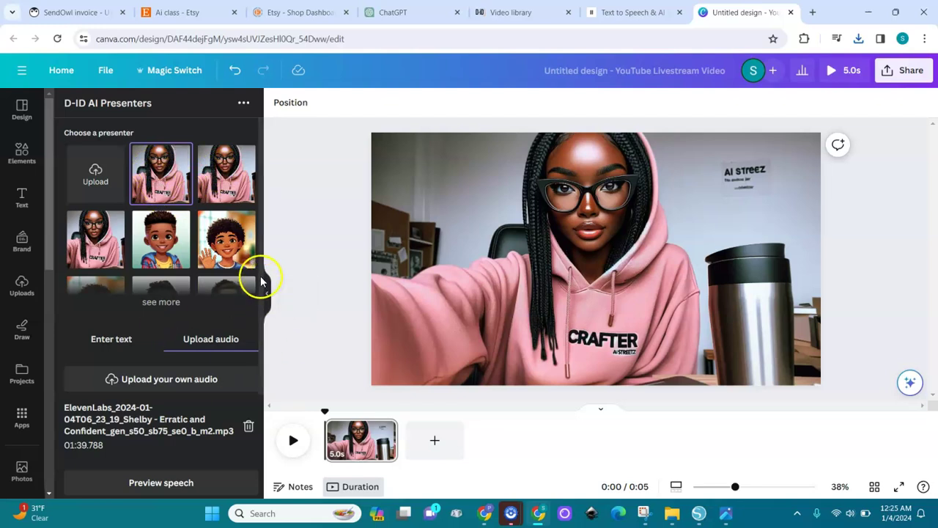
left_click_drag(261, 279, 261, 396)
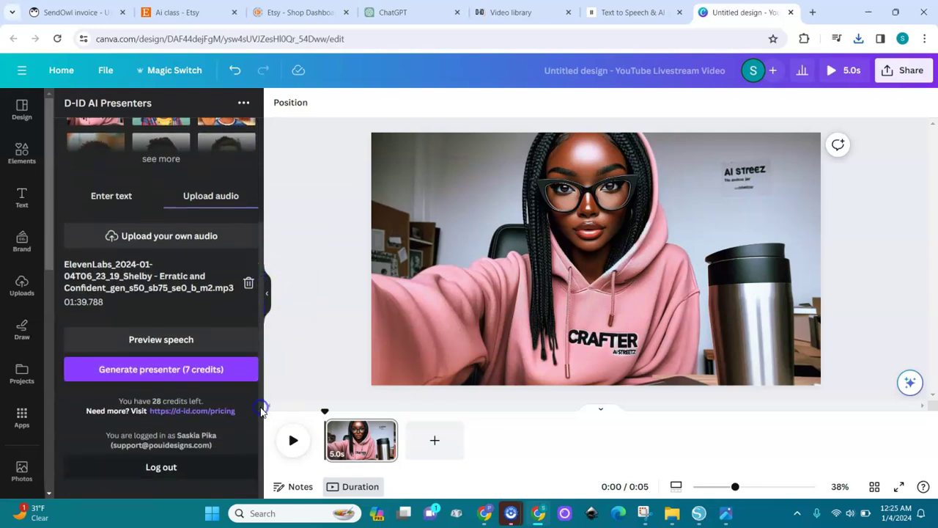
Generate the D-ID talking presenter, delete the still image, and set the video as page background.
left_click(179, 370)
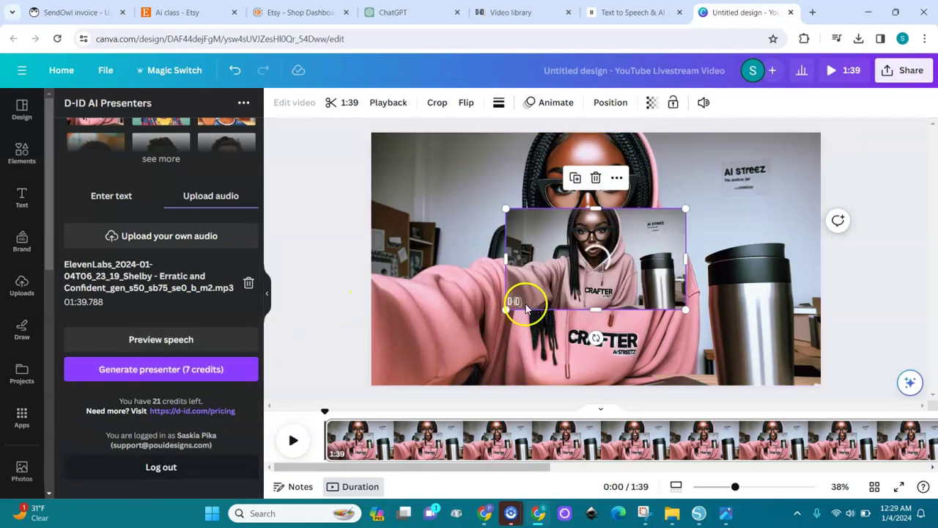
mouse_move(596, 258)
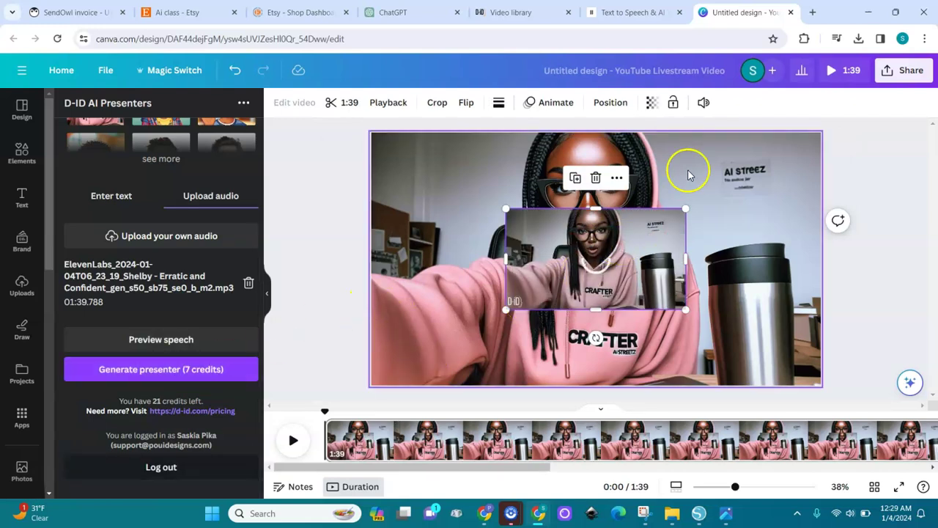
left_click(705, 172)
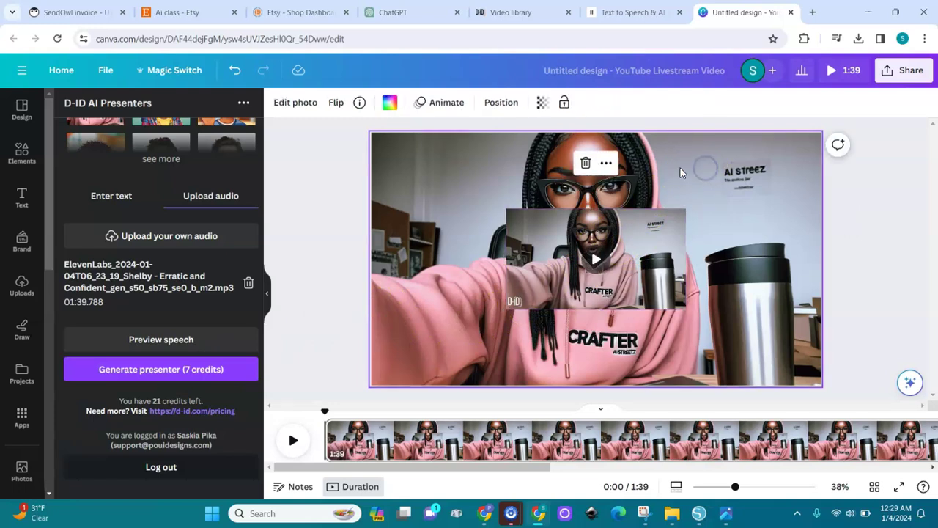
left_click(587, 164)
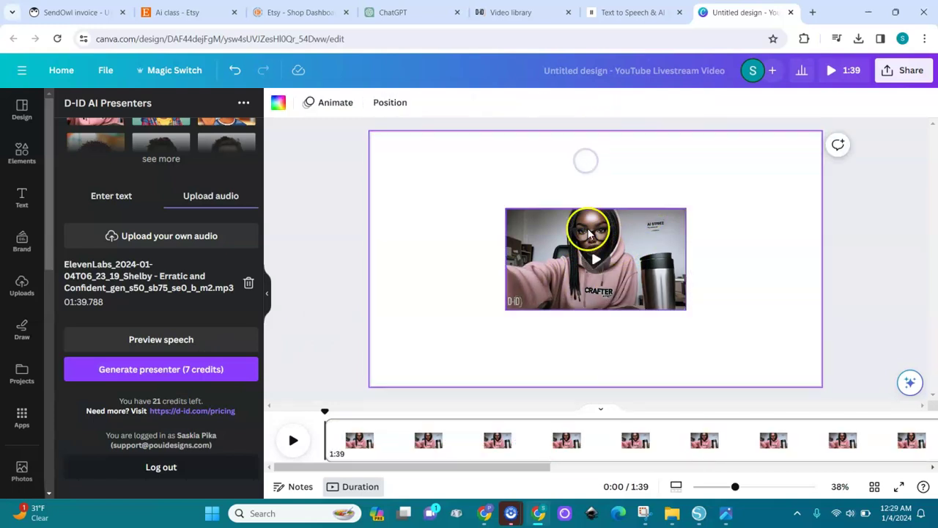
right_click(559, 241)
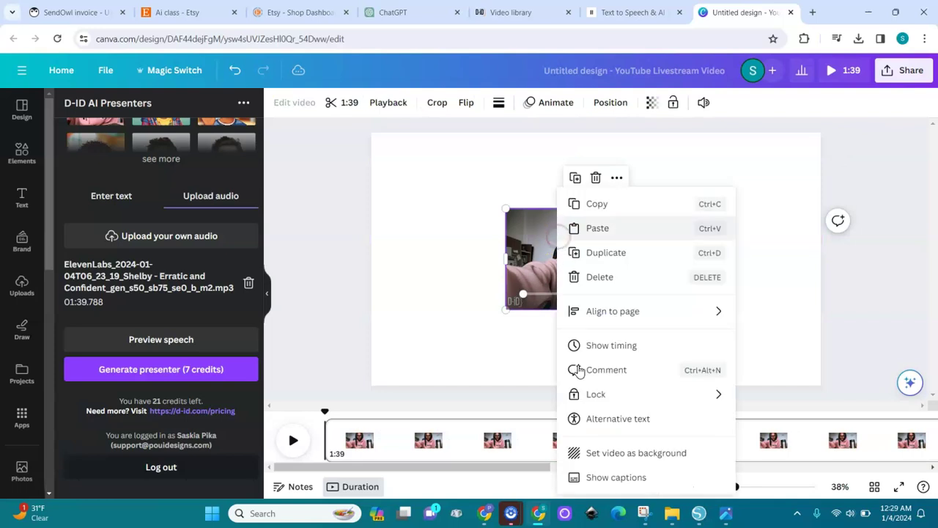
left_click(616, 455)
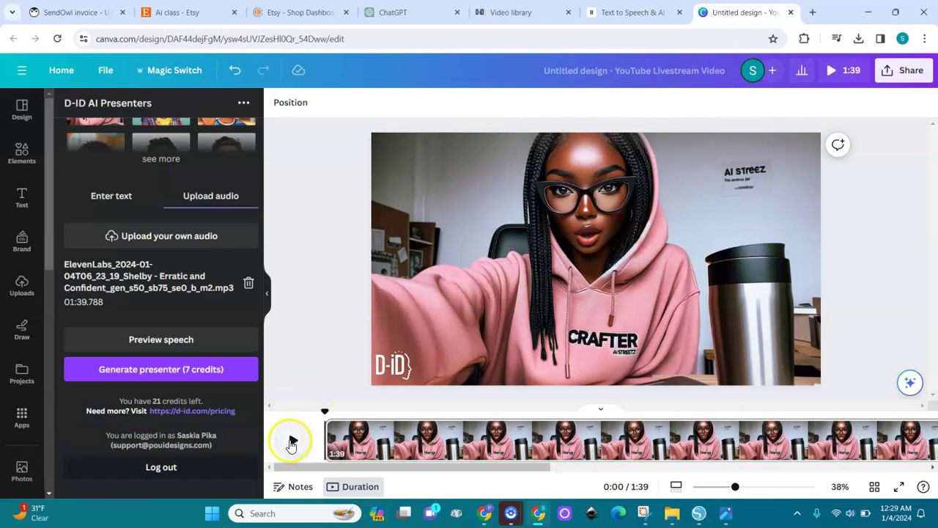
left_click(290, 441)
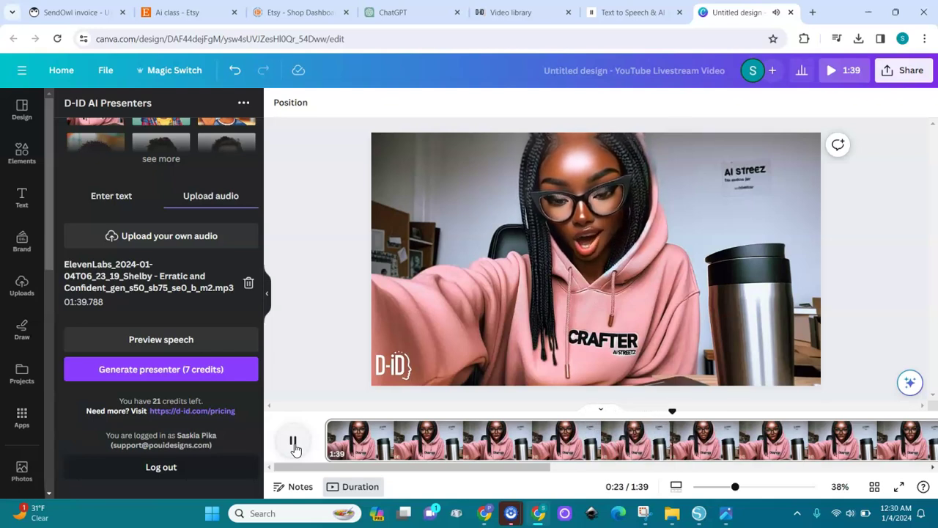
left_click(294, 443)
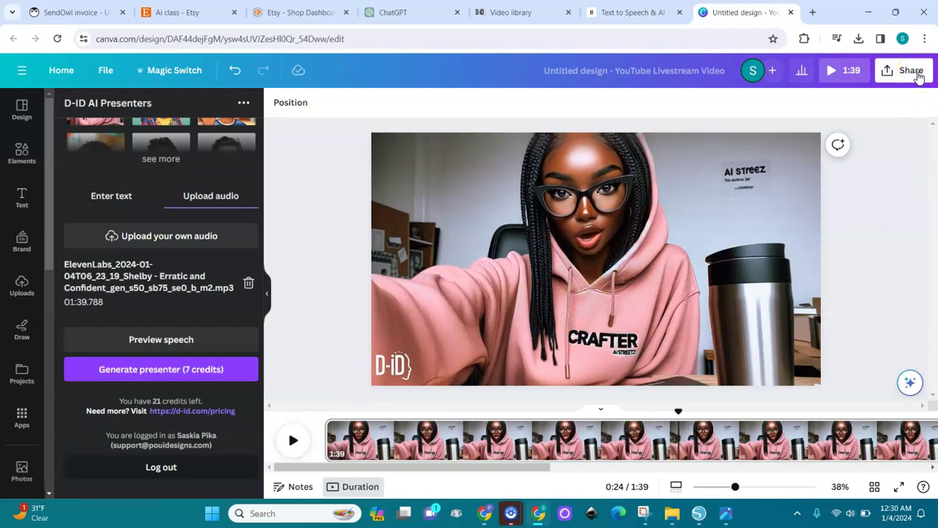
Export the talking-presenter design from Share > Download as an MP4 video.
left_click(917, 73)
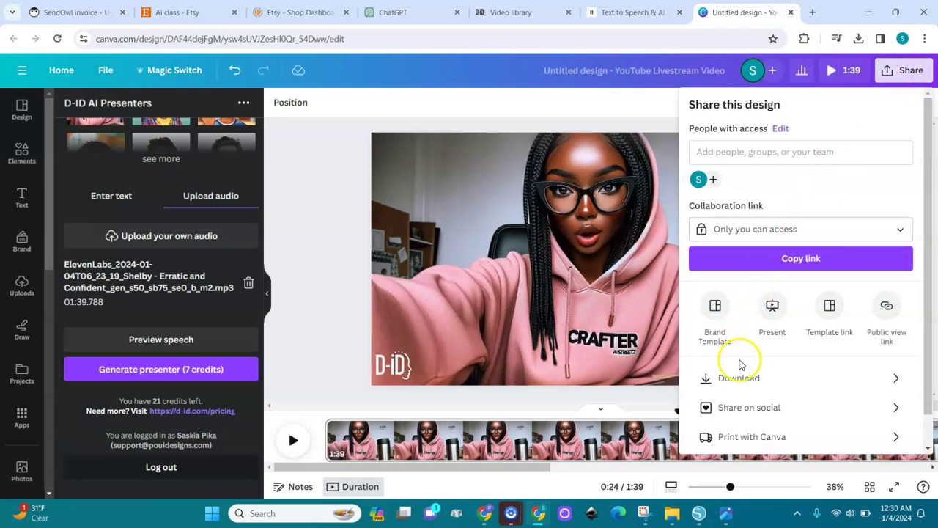
left_click(739, 377)
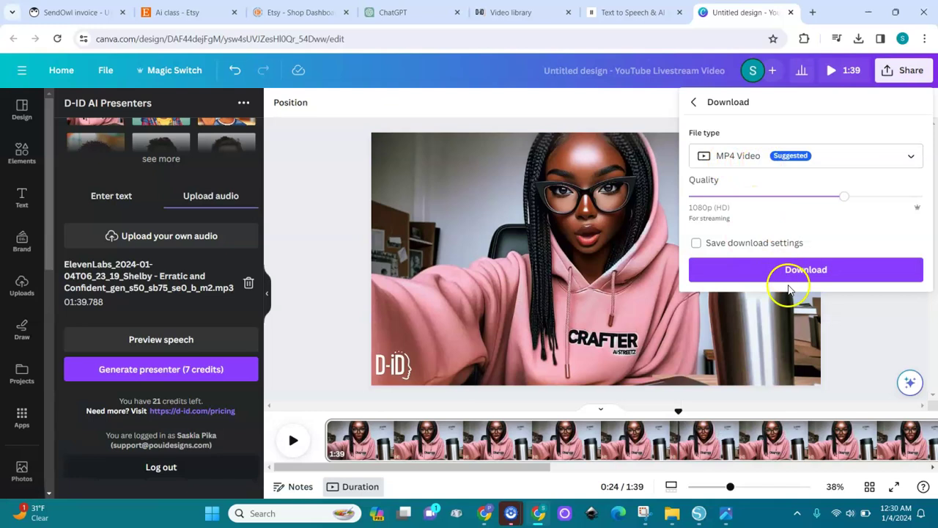
left_click(812, 273)
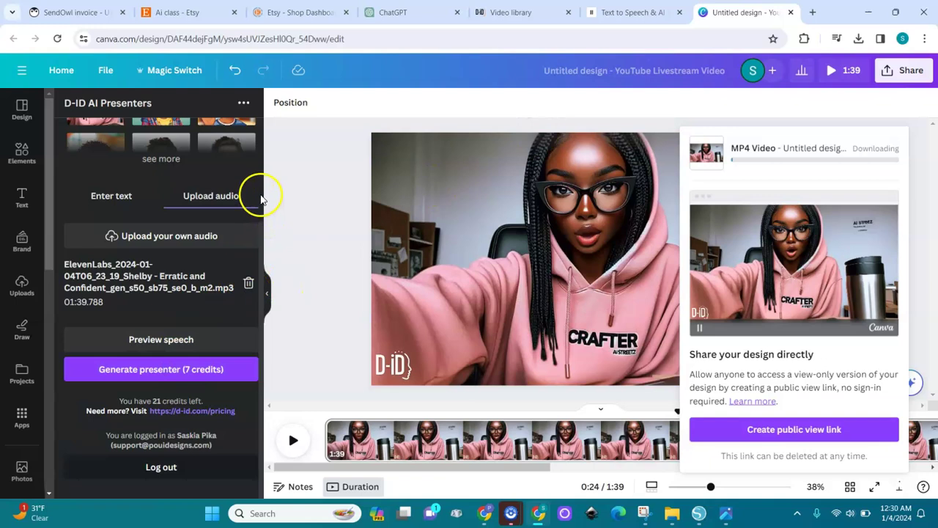
scroll(262, 197, "up", 2)
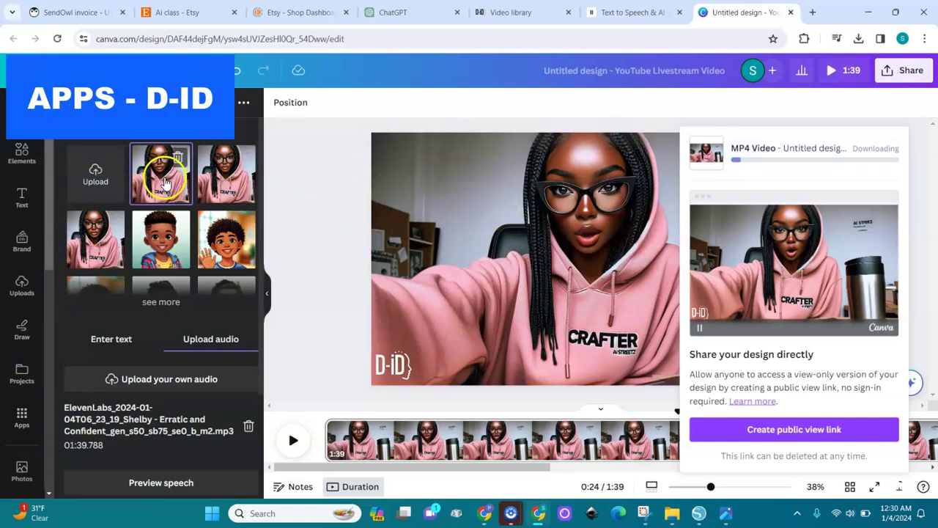
Review the Poui Designs script in ChatGPT, then return to ElevenLabs Text to Speech.
left_click(405, 13)
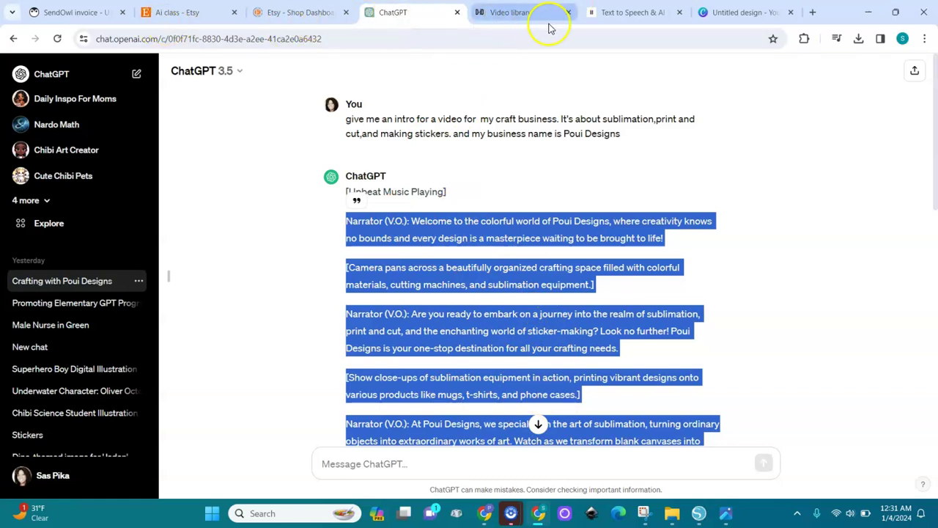
left_click(609, 16)
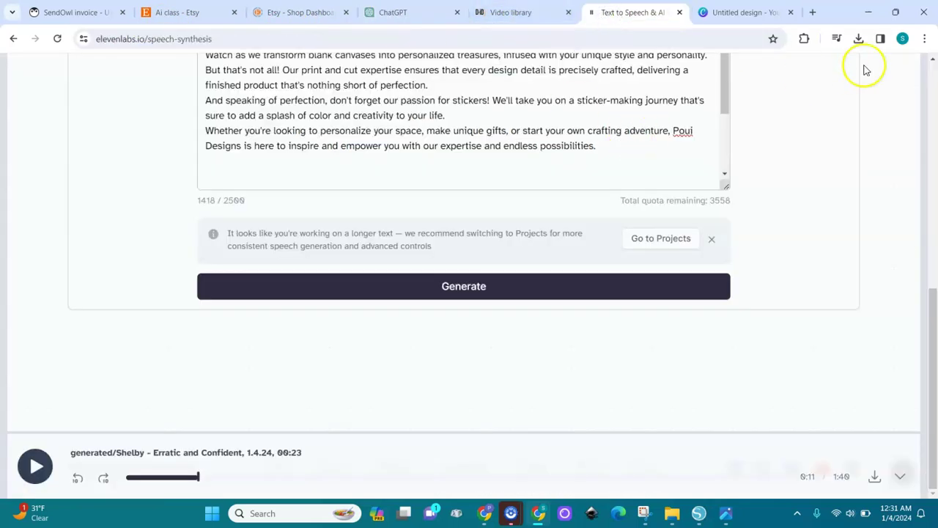
Browse the ElevenLabs Voice Library and play voice samples such as Knightley.
scroll(936, 101, "up", 7)
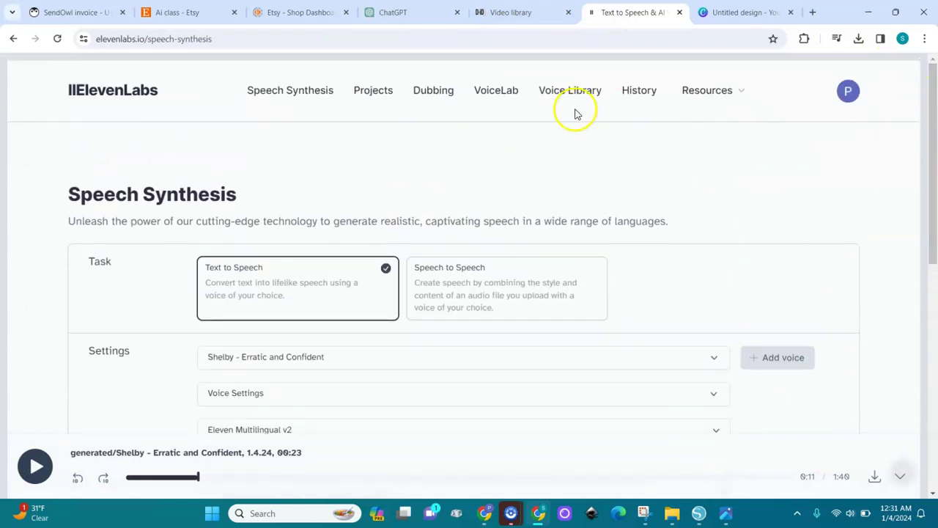
left_click(570, 91)
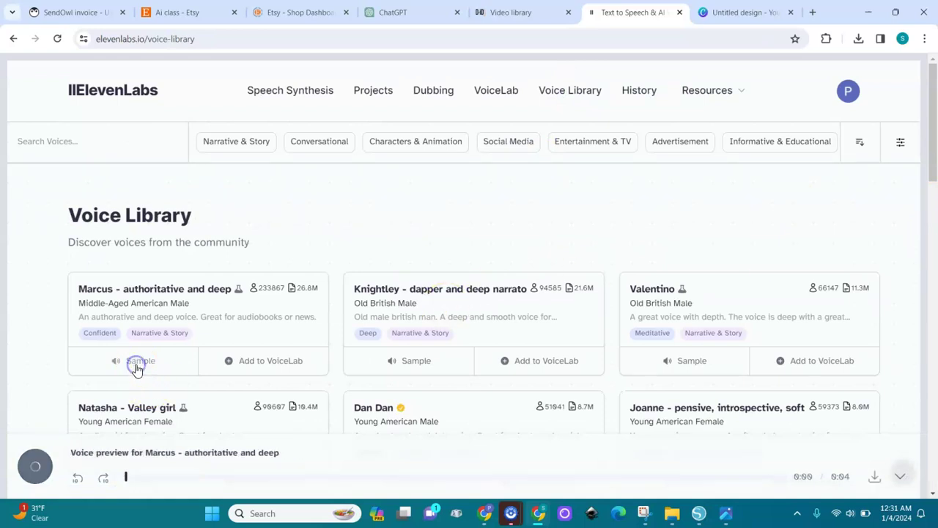
left_click(415, 370)
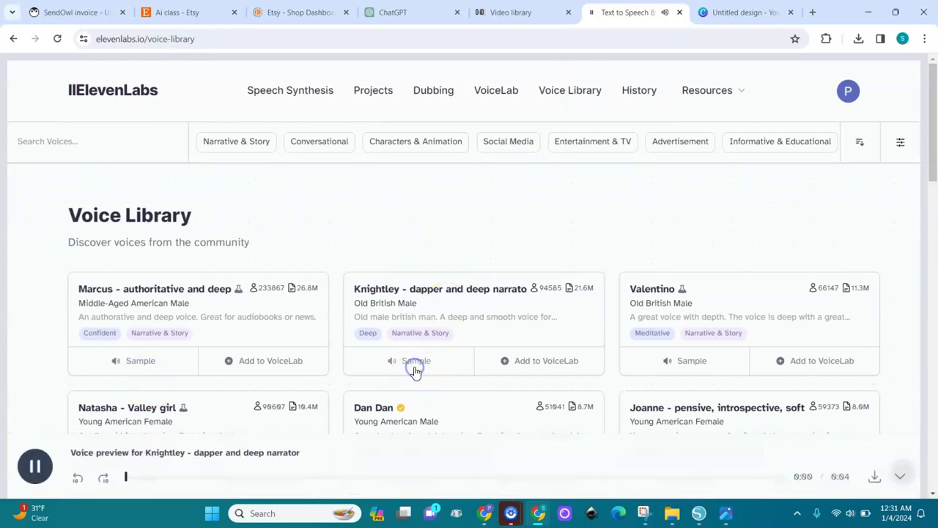
left_click(933, 377)
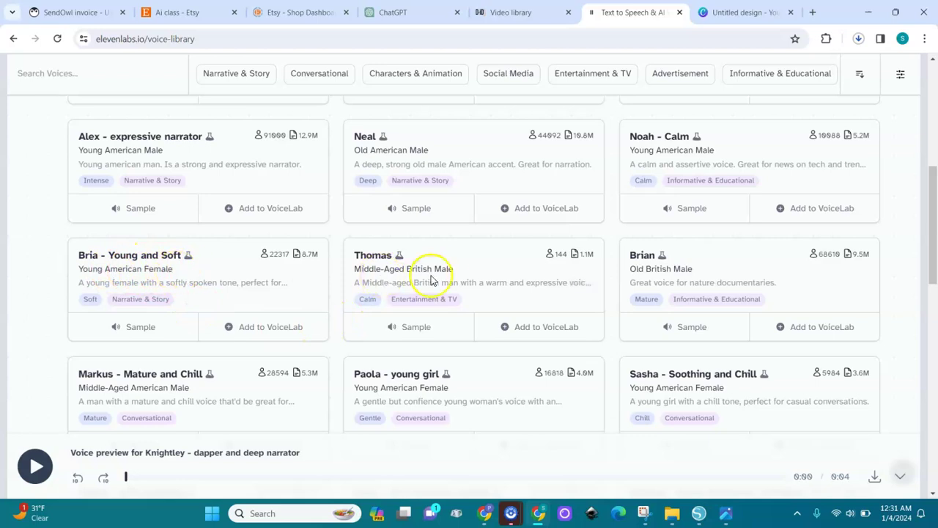
left_click(930, 381)
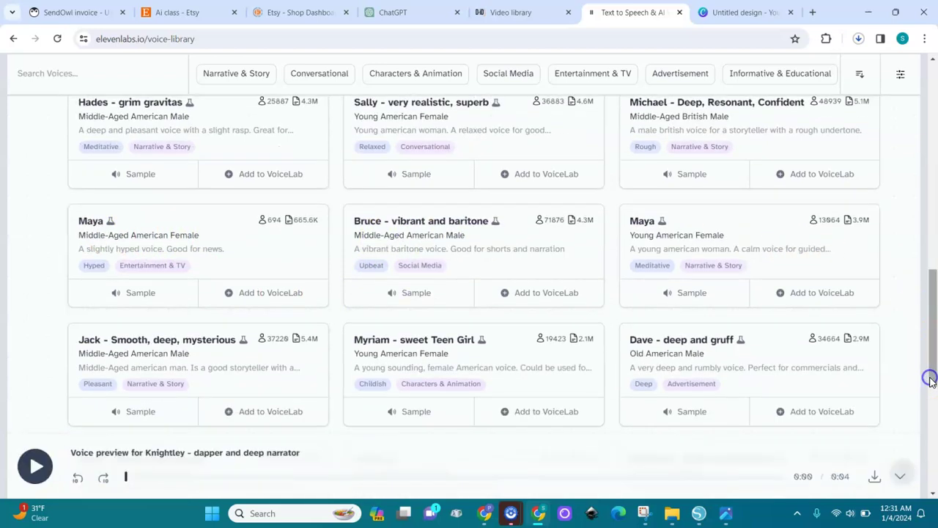
left_click(934, 155)
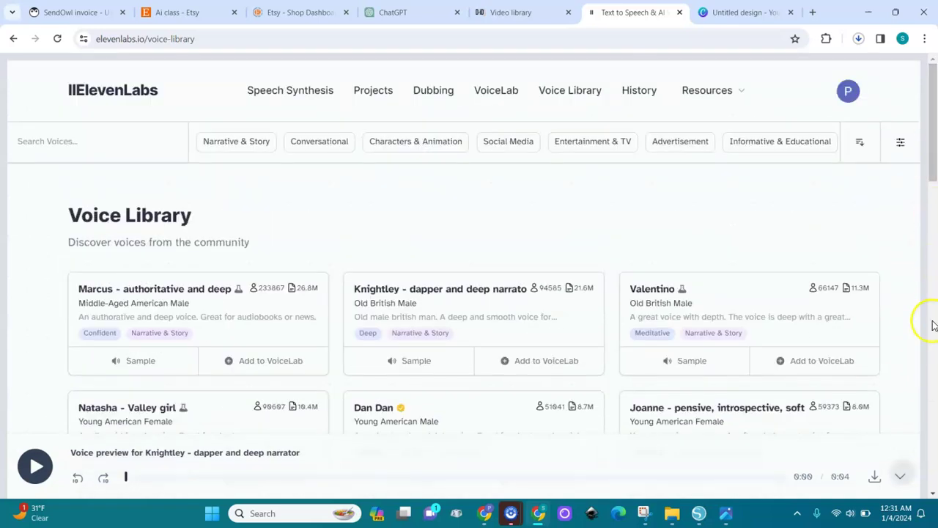
left_click(937, 340)
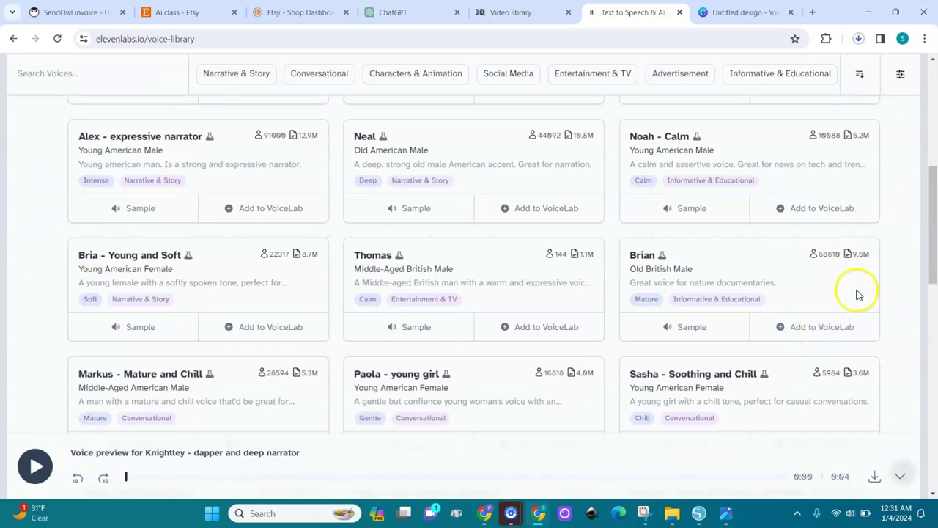
Add the Brian (Old British Male) voice to VoiceLab and view the saved voices.
left_click(822, 330)
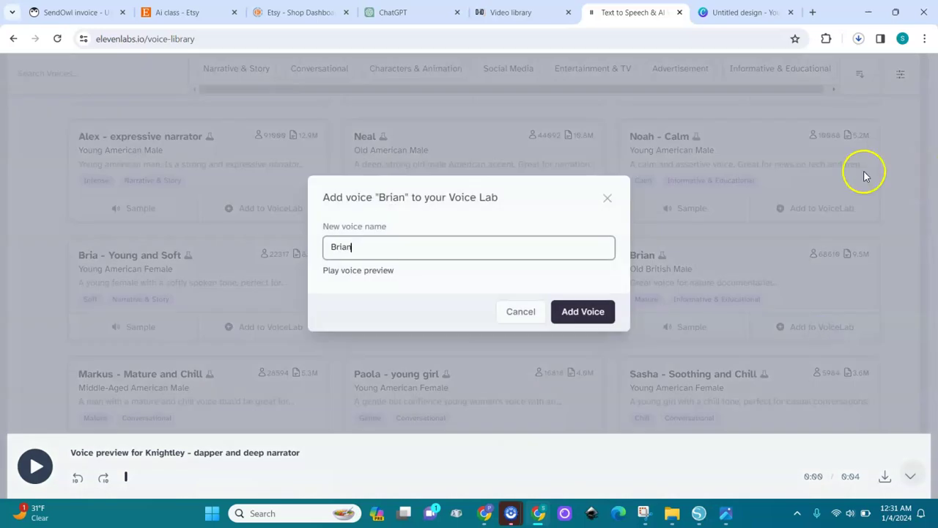
left_click(583, 313)
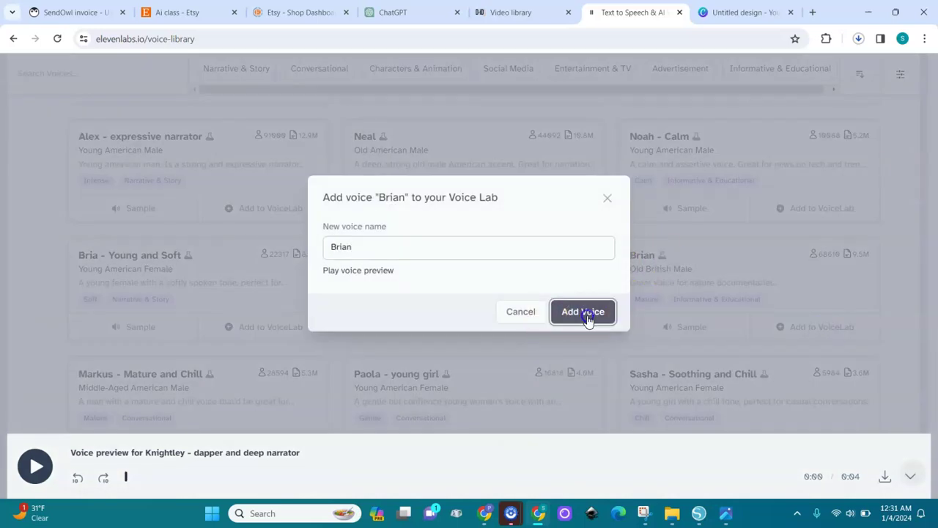
left_click(933, 95)
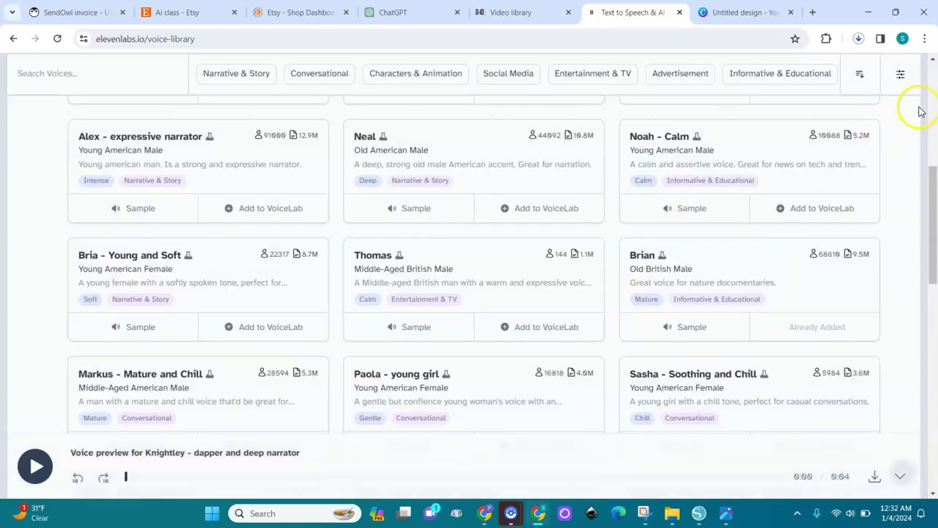
scroll(934, 109, "up", 5)
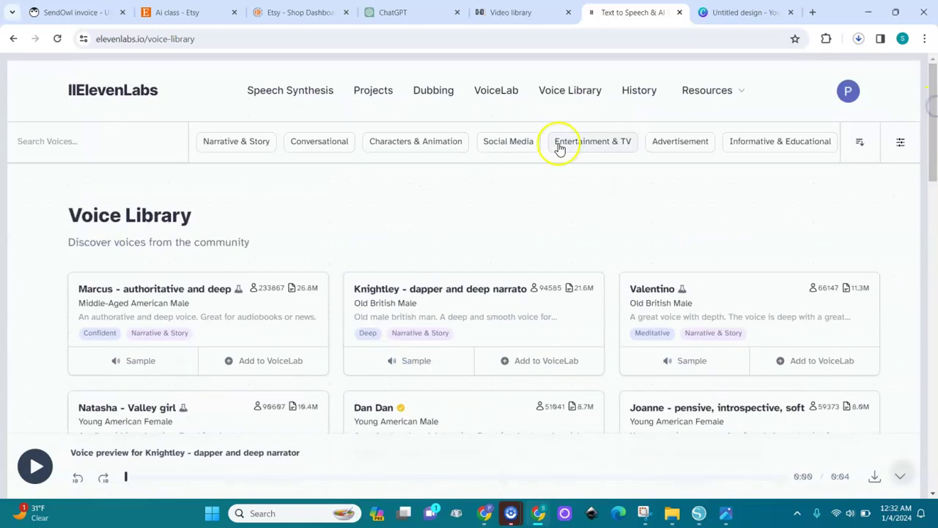
left_click(496, 94)
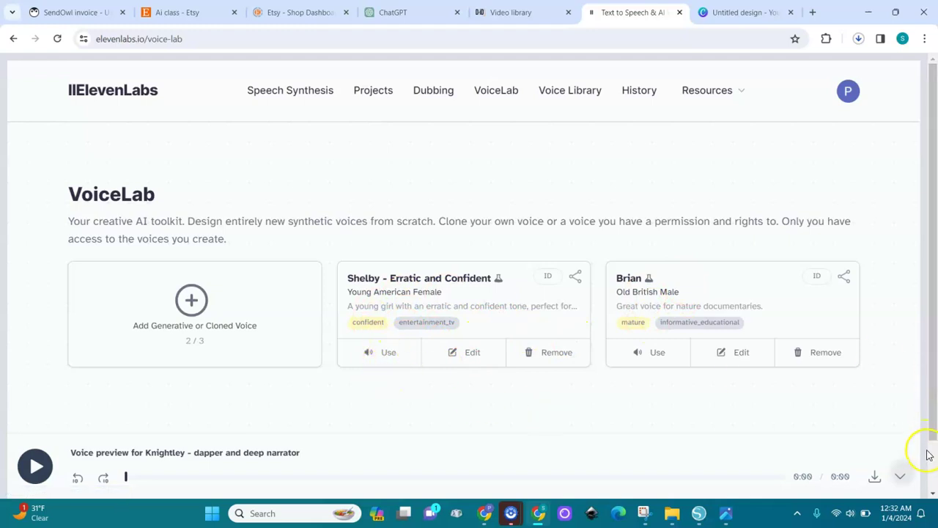
Use Shelby from VoiceLab and generate speech from the Poui Designs intro script.
scroll(933, 470, "down", 1)
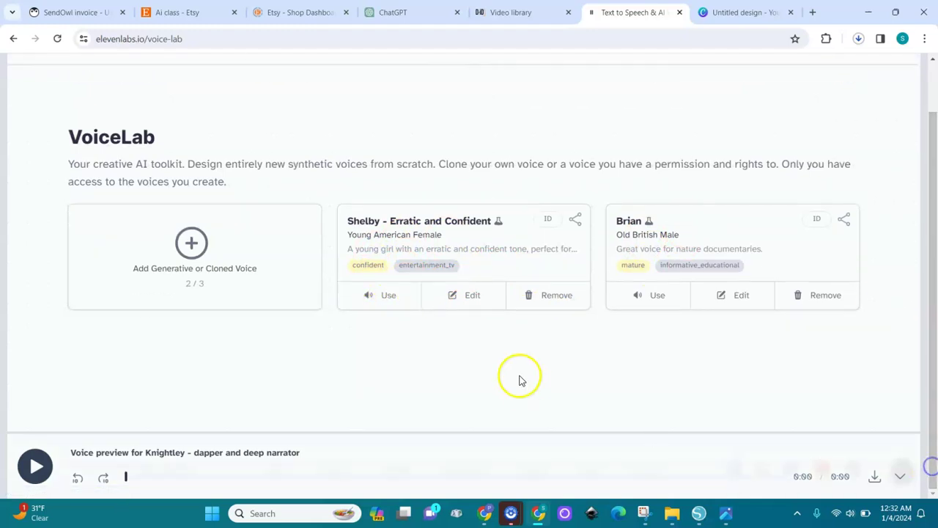
left_click(391, 296)
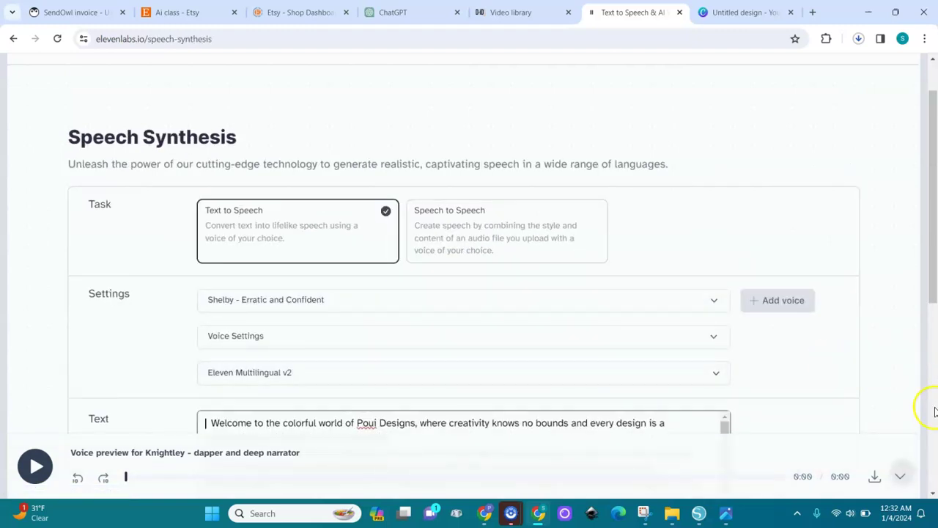
scroll(935, 412, "down", 5)
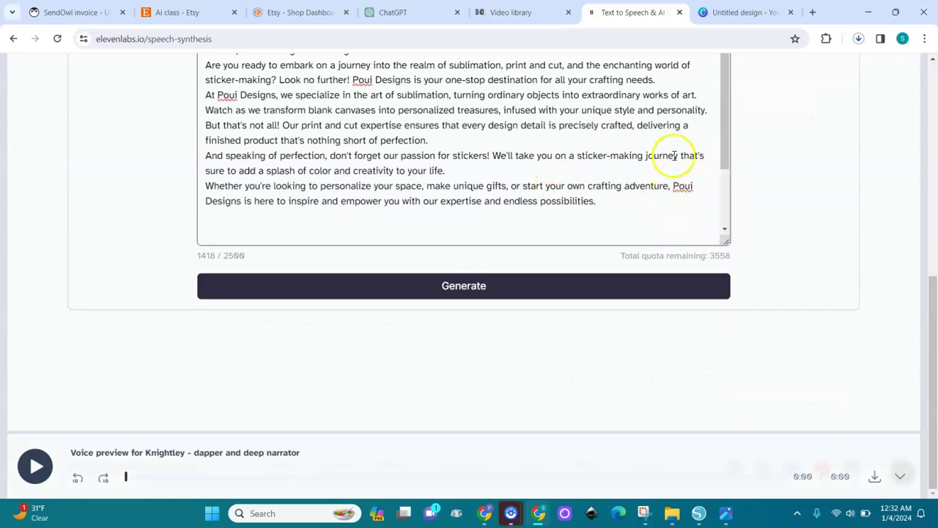
left_click(933, 61)
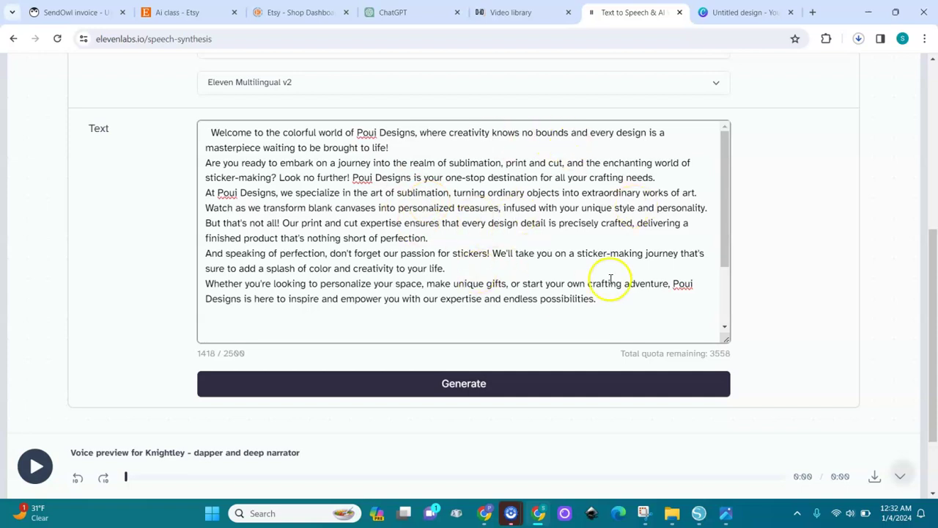
left_click(482, 379)
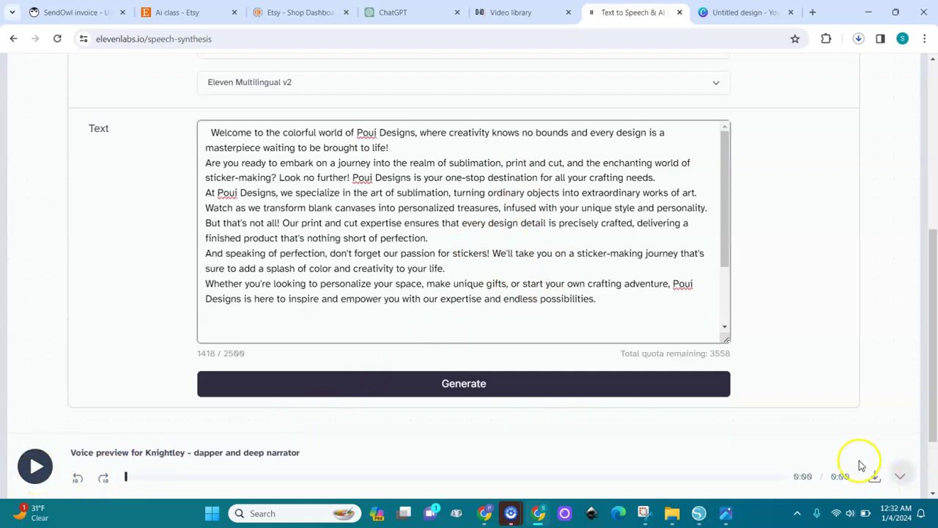
In Canva's D-ID panel, check Enter text, return to Upload audio, and scroll to Generate presenter.
left_click(737, 12)
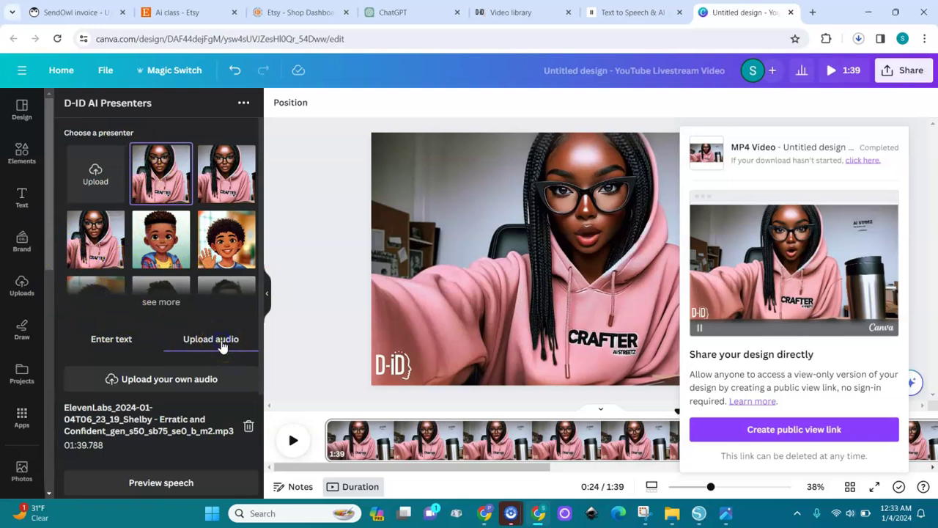
left_click(181, 431)
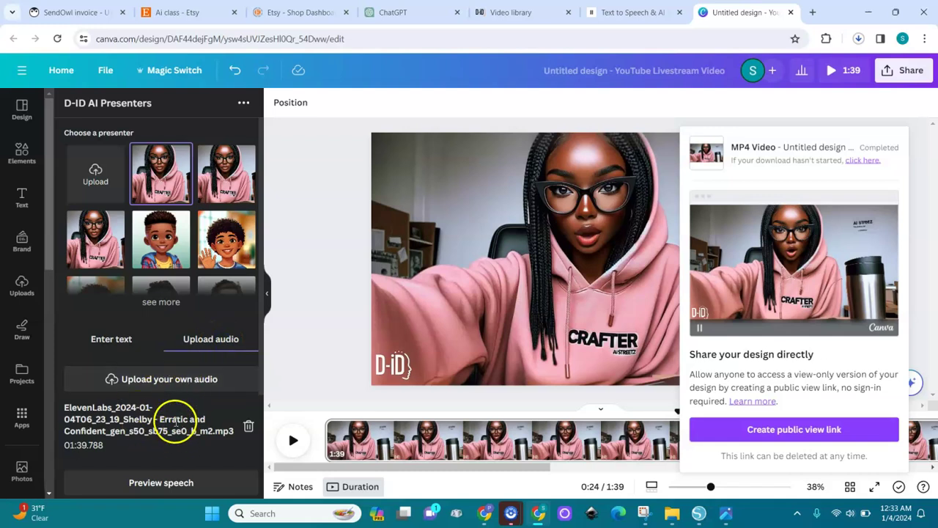
left_click(117, 341)
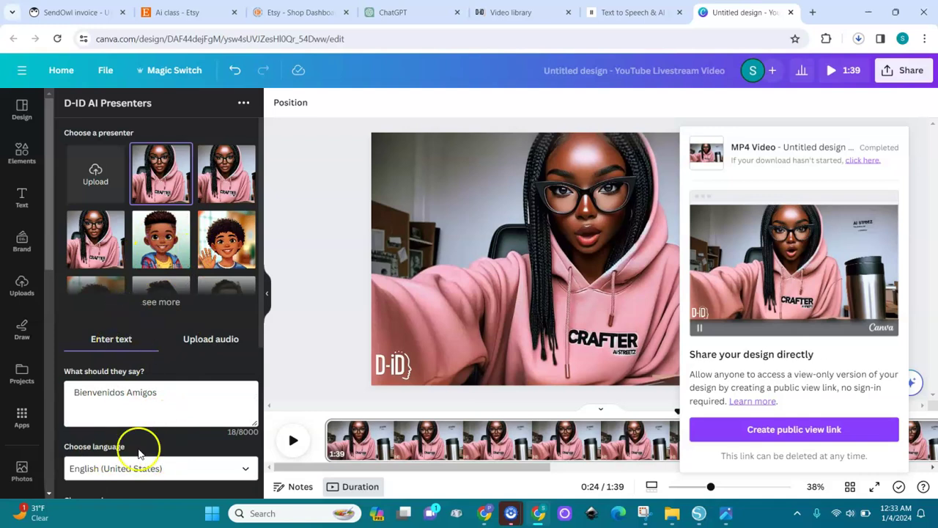
left_click(220, 340)
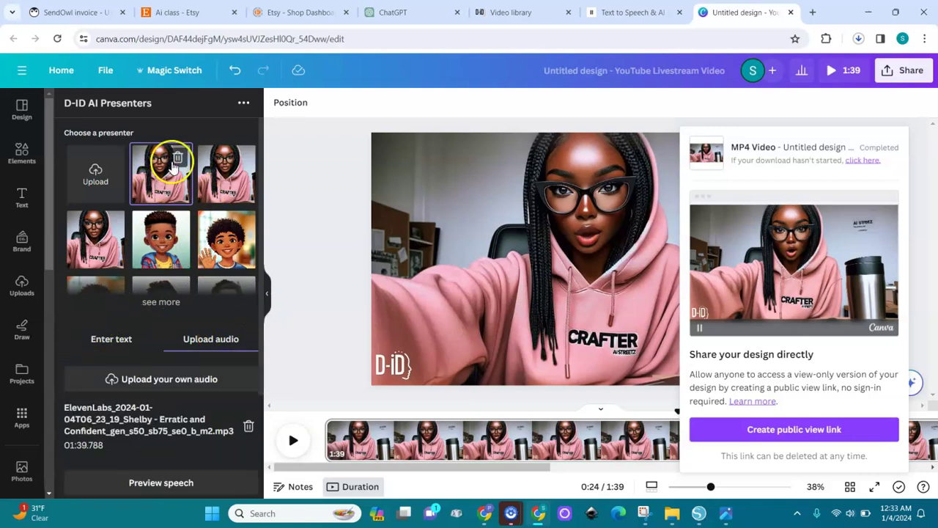
mouse_move(147, 421)
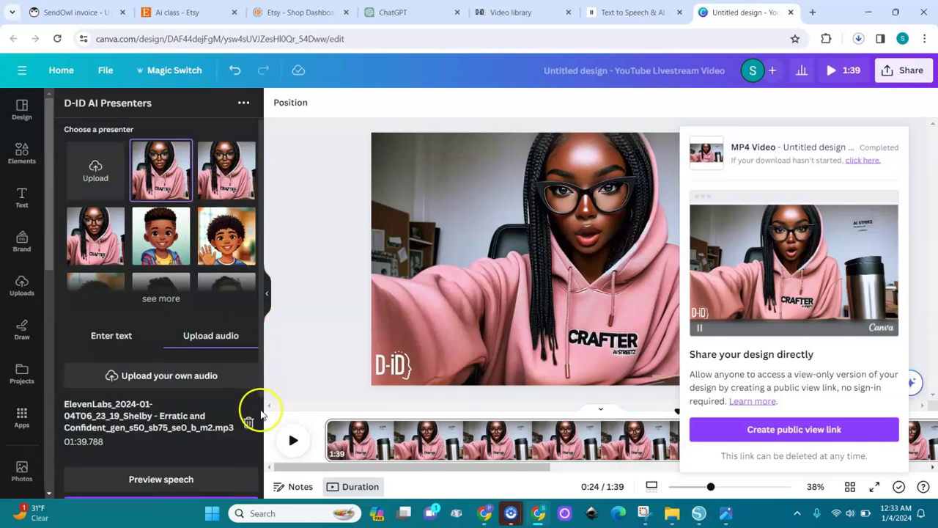
scroll(262, 413, "down", 2)
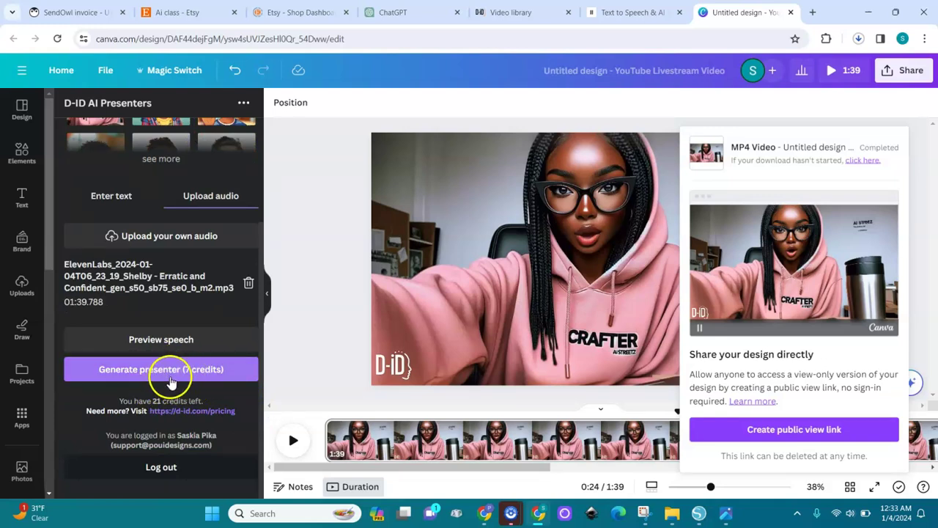
Detach the D-ID presenter video from the page, then restore it as the full-page background.
left_click(565, 247)
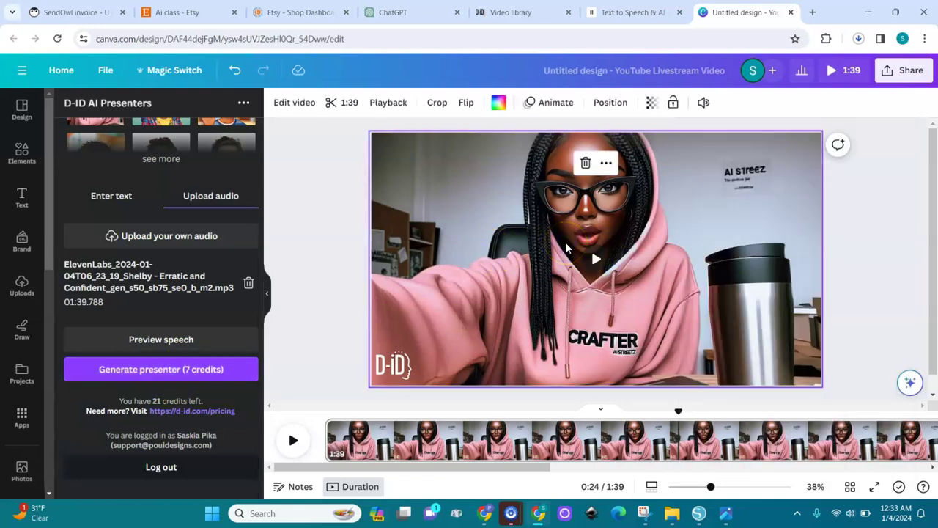
right_click(502, 220)
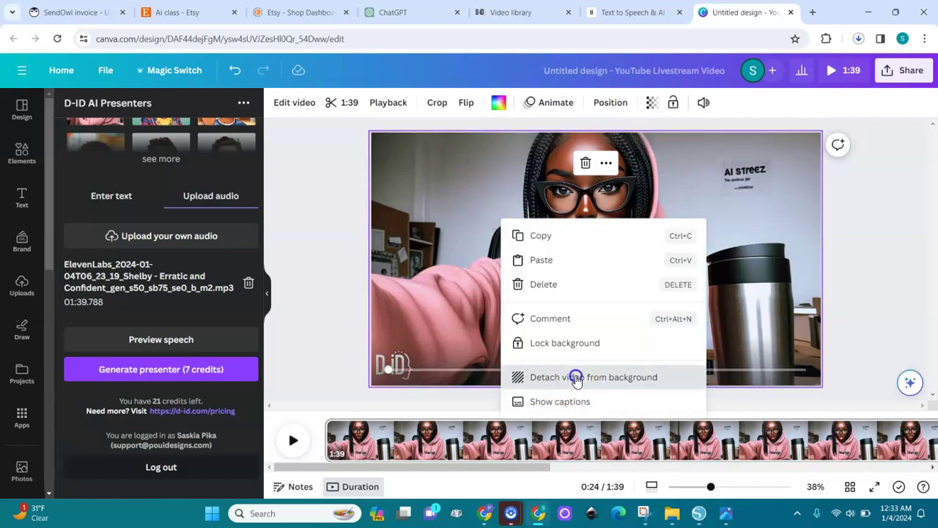
left_click(577, 378)
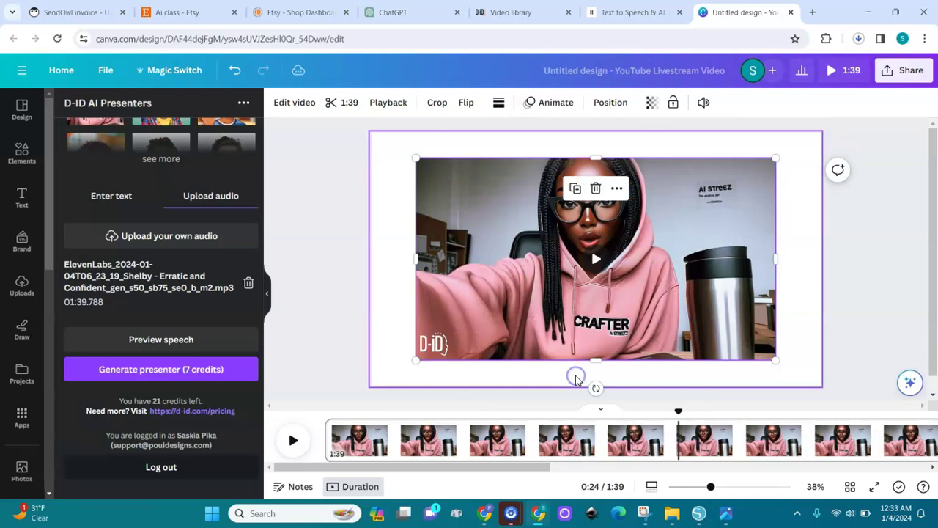
right_click(506, 236)
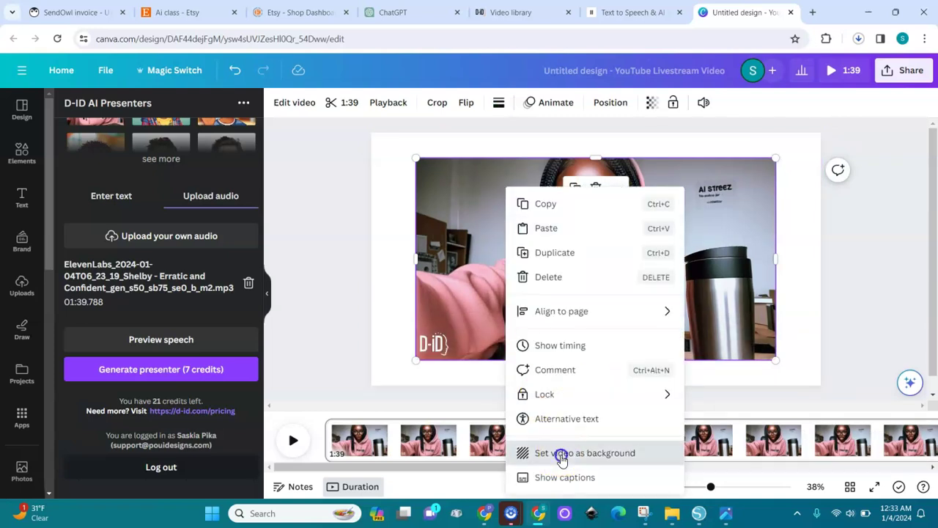
left_click(561, 453)
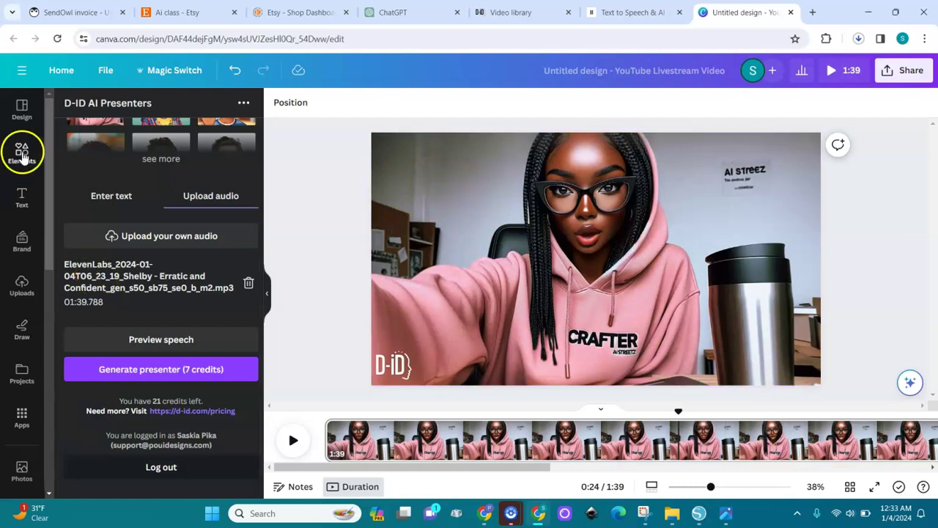
Search the Elements library for 'GIF'.
left_click(22, 154)
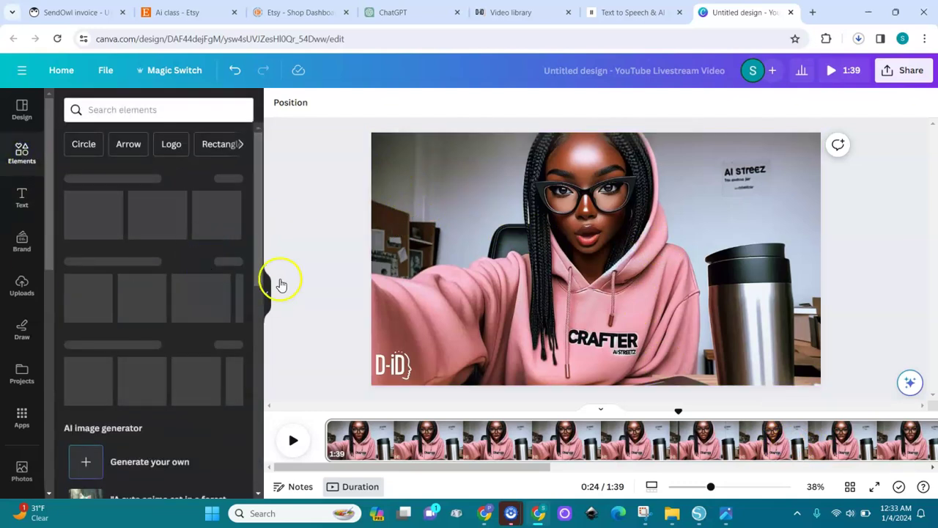
left_click(160, 110)
type("GIF")
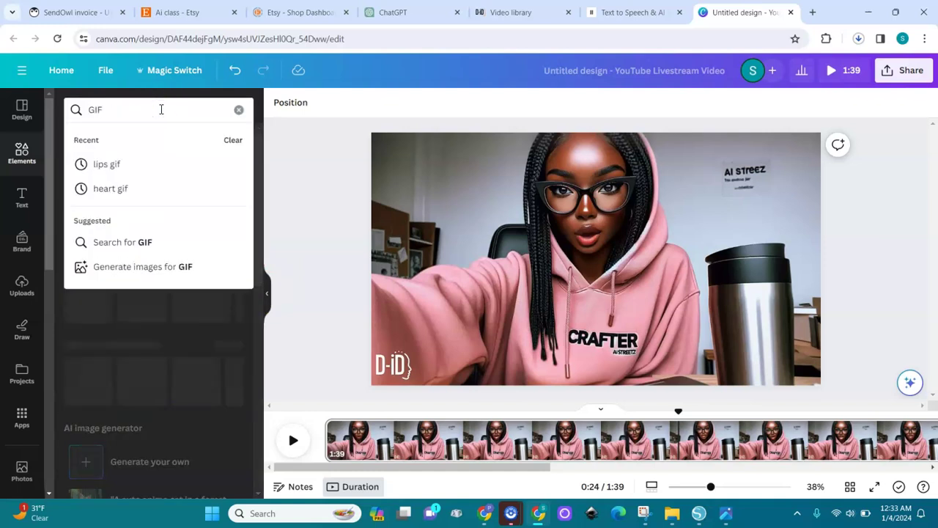
key("Return")
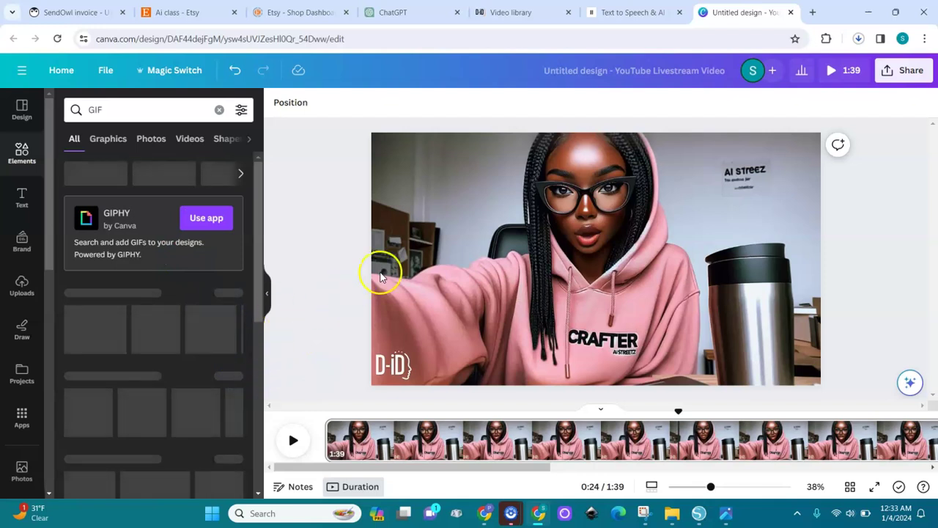
Preview the presenter video around 0:21, 0:29 and 0:36.
left_click(645, 448)
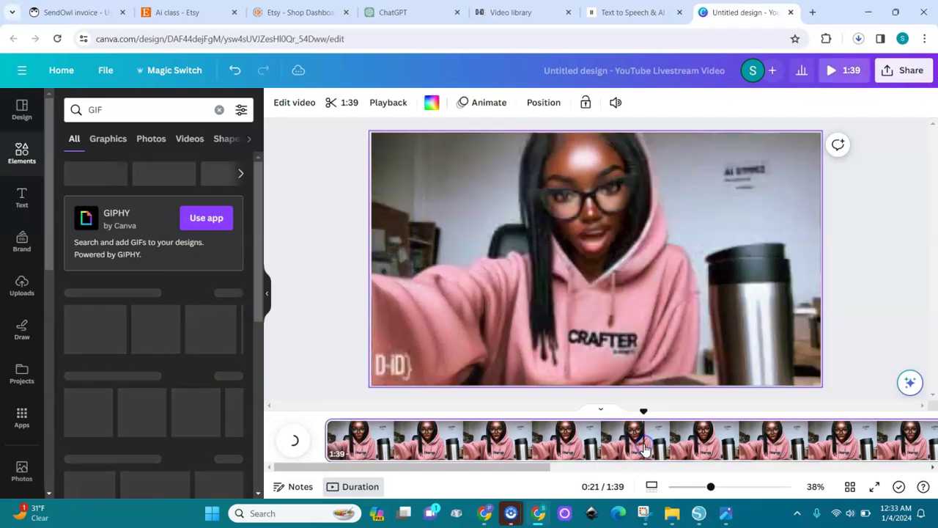
left_click(765, 442)
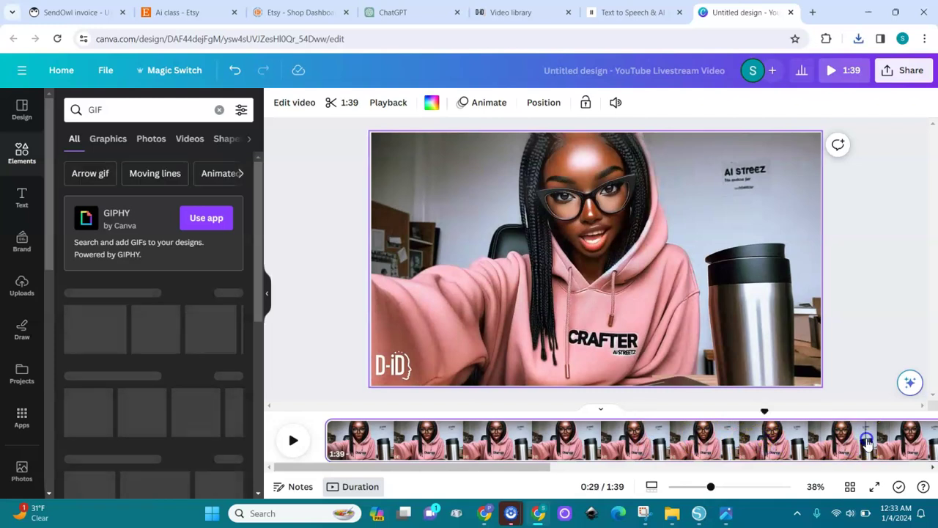
left_click(867, 442)
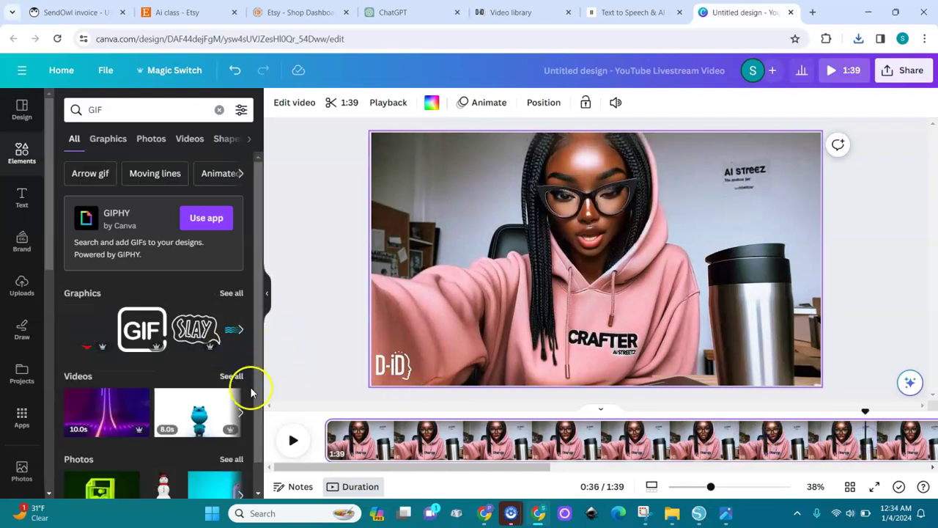
scroll(255, 484, "down", 1)
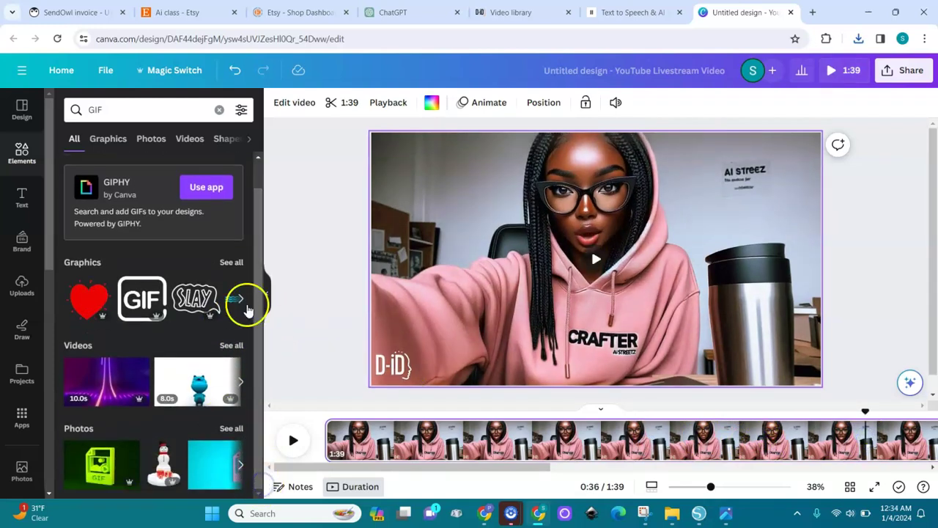
Refine the element search to 'GIF STICKER'.
left_click(172, 109)
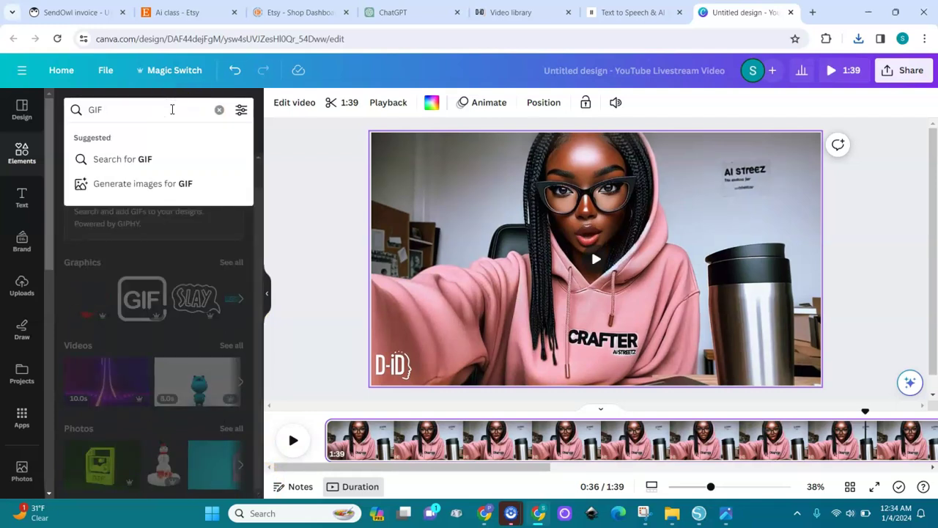
type(" STICKER")
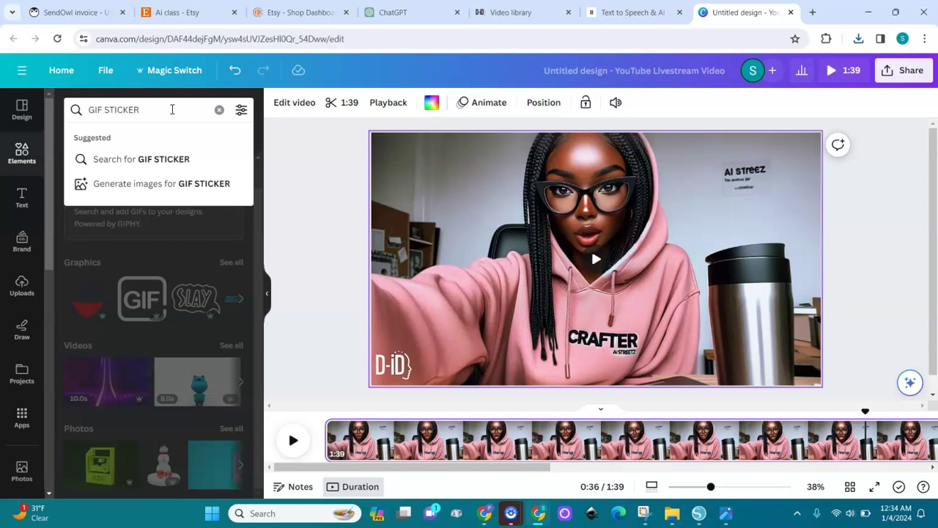
key("Return")
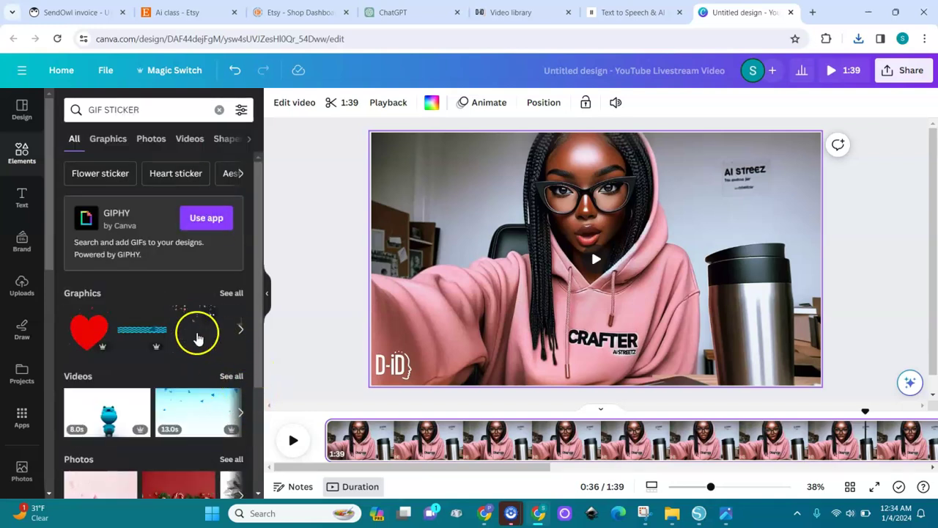
Add and enlarge the confetti sparkle GIF, delete it, then show only graphic results.
left_click(199, 339)
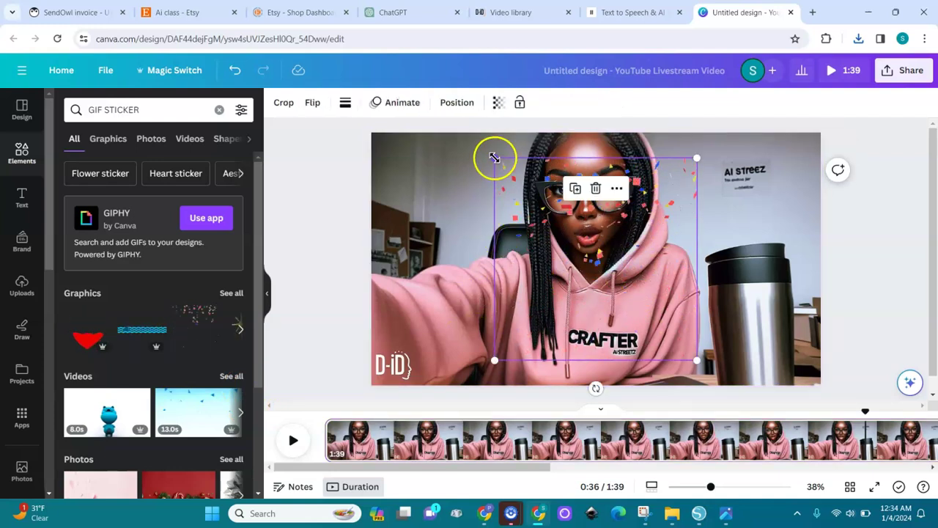
left_click_drag(495, 159, 357, 152)
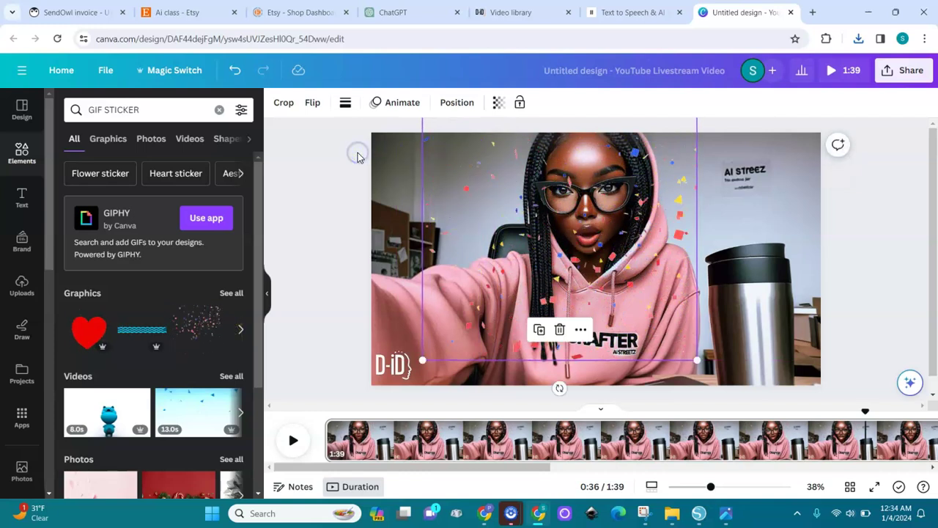
left_click(562, 329)
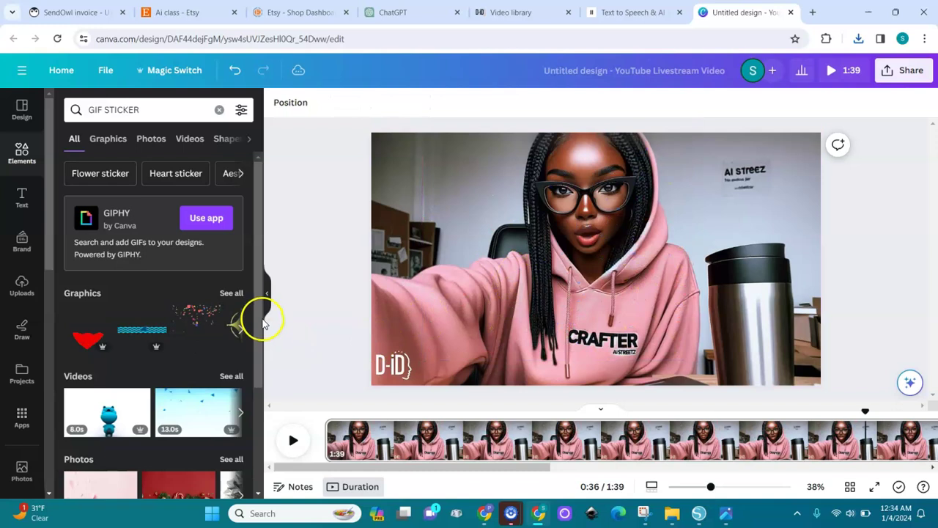
left_click(231, 293)
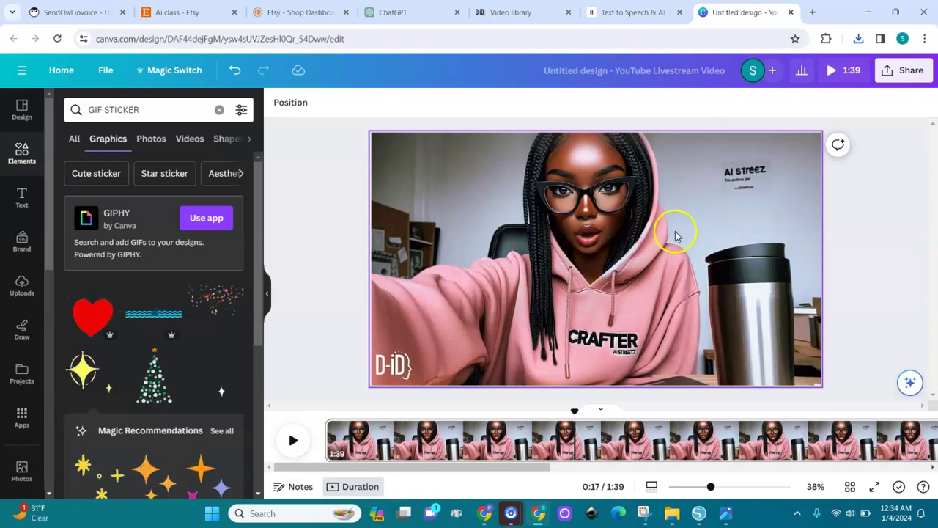
Clear the sticker search and reopen the D-ID AI Presenters app.
left_click(219, 110)
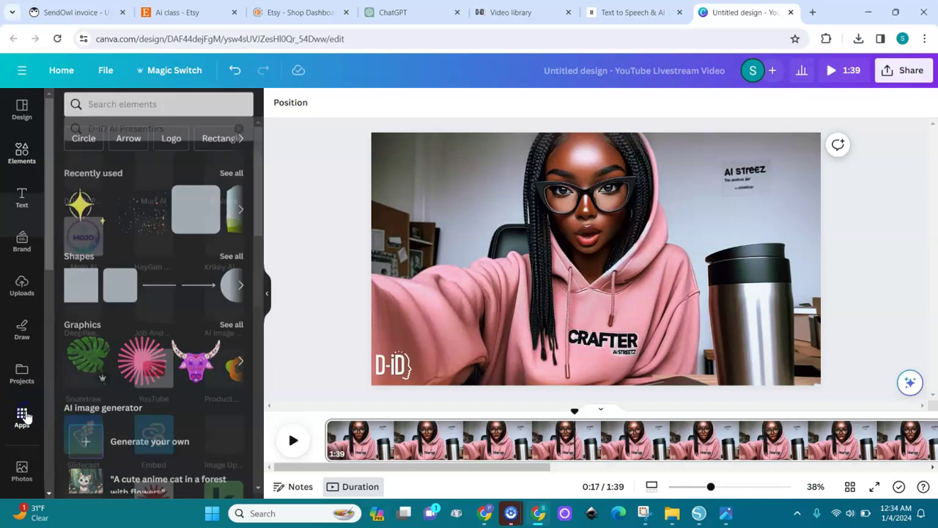
left_click(22, 416)
left_click(82, 158)
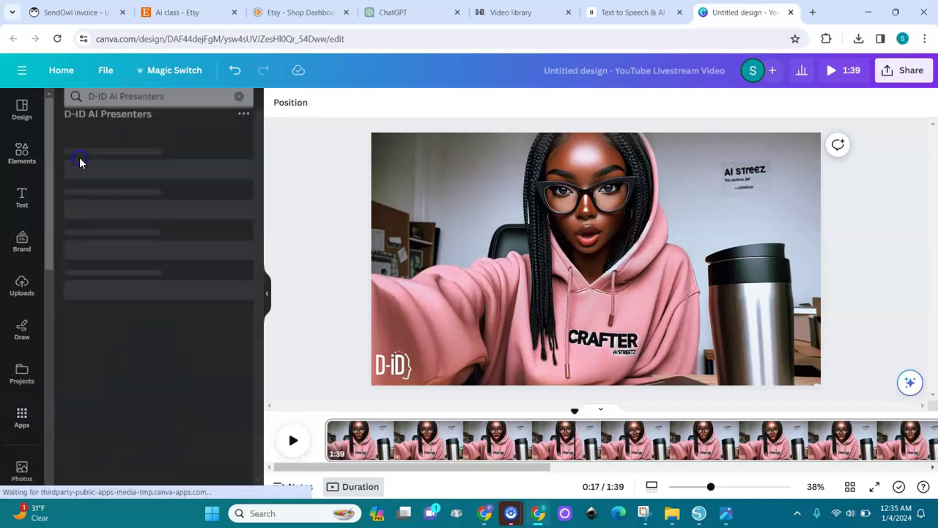
Select the full D-ID pricing web address listed in the app.
scroll(253, 363, "down", 5)
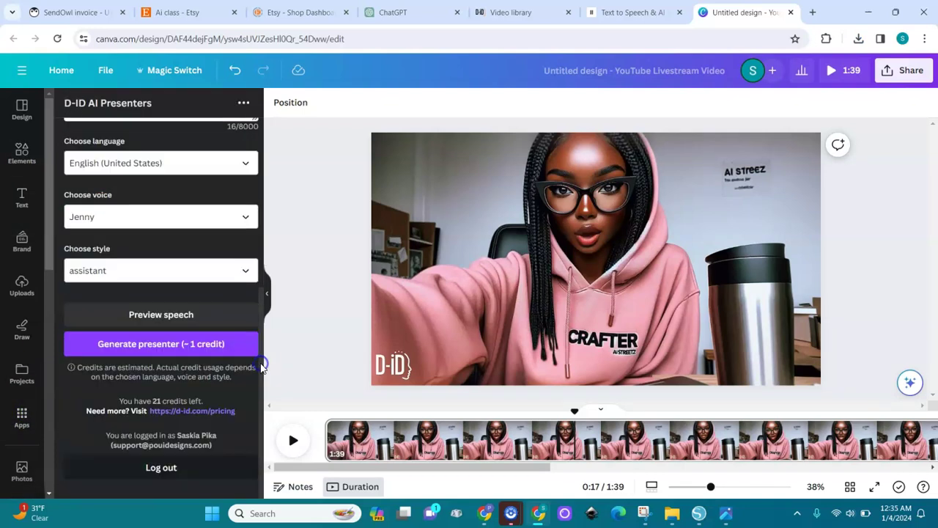
left_click_drag(150, 411, 236, 410)
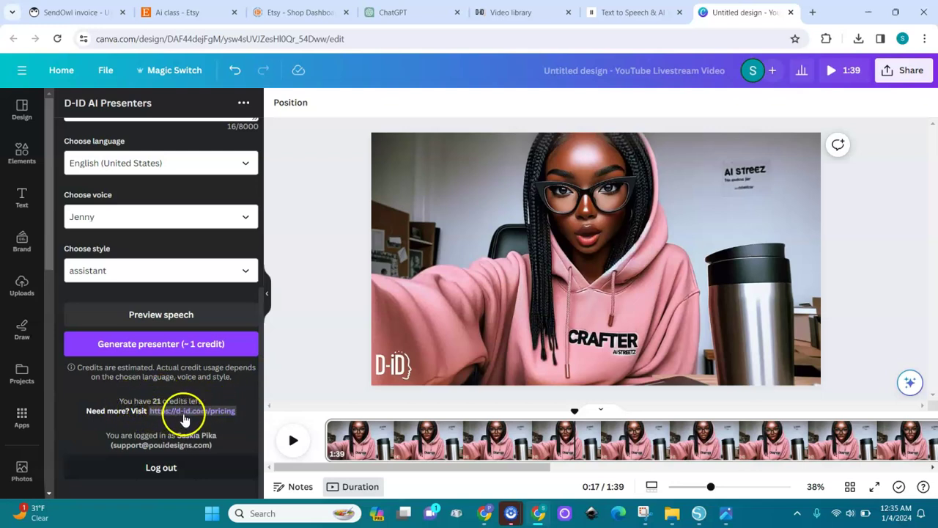
left_click(190, 388)
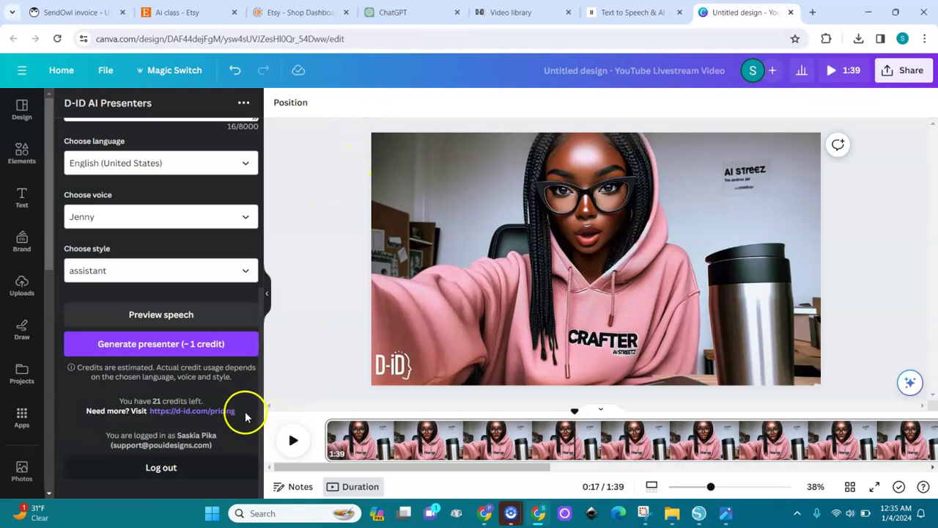
left_click_drag(246, 417, 149, 412)
key("ctrl+c")
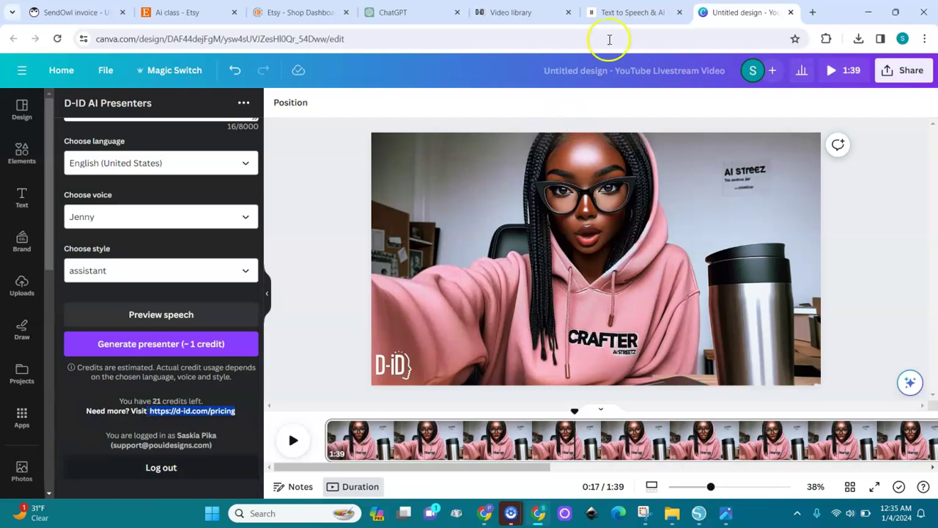
Load the pasted pricing address in the D-ID Studio tab to show the plans.
left_click(491, 11)
left_click(465, 36)
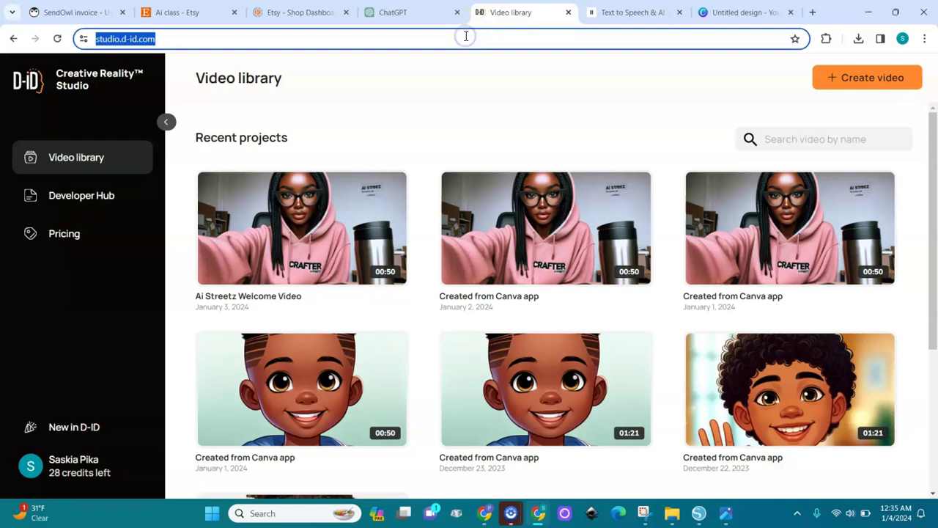
key("ctrl+v")
key("Return")
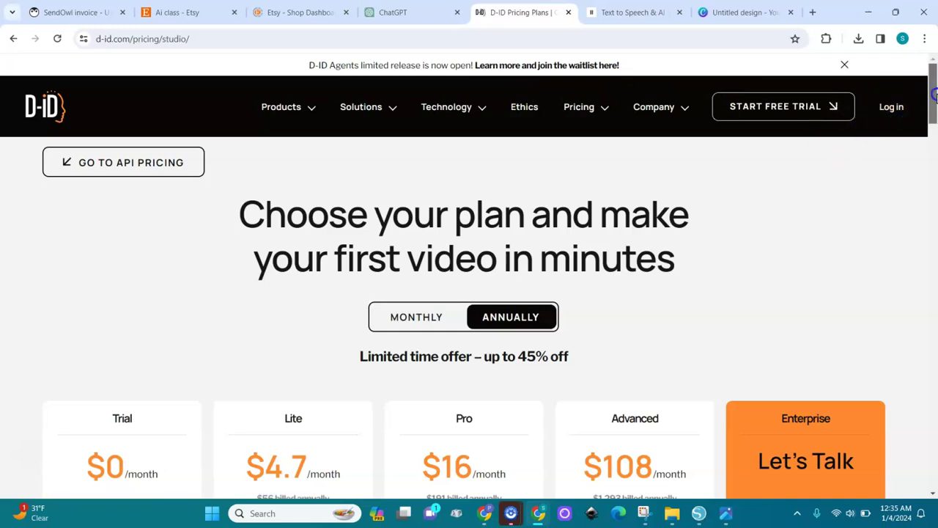
mouse_move(935, 94)
left_mouse_down()
mouse_move(933, 157)
mouse_move(924, 83)
left_mouse_up()
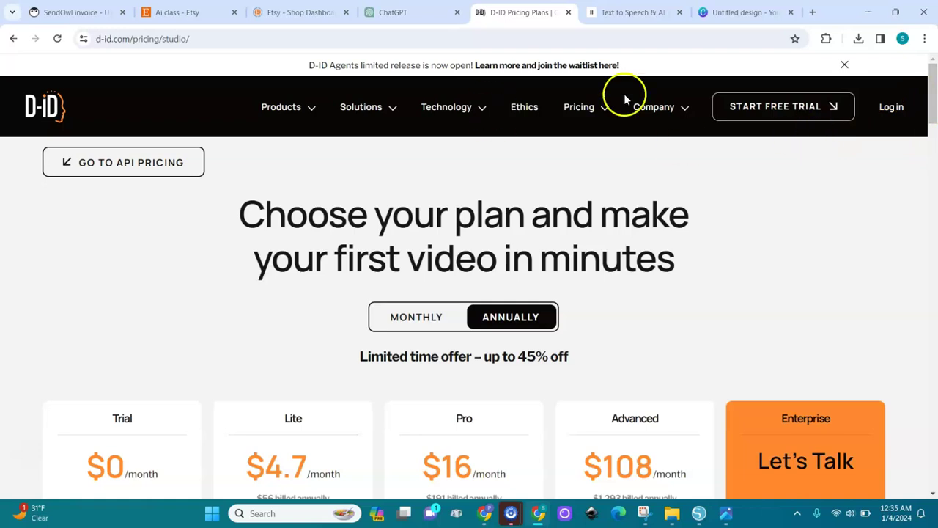
Return to the Canva design, briefly rechecking the D-ID pricing page.
left_click(723, 11)
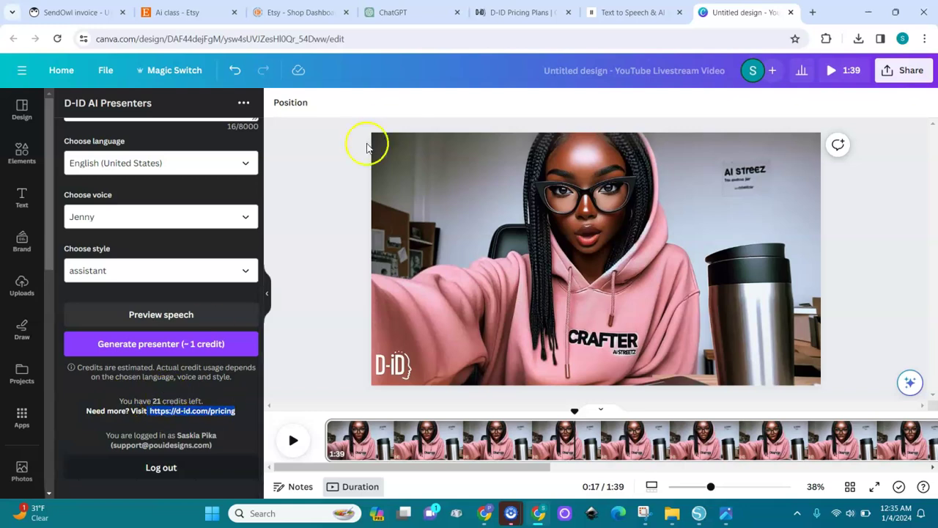
left_click(513, 17)
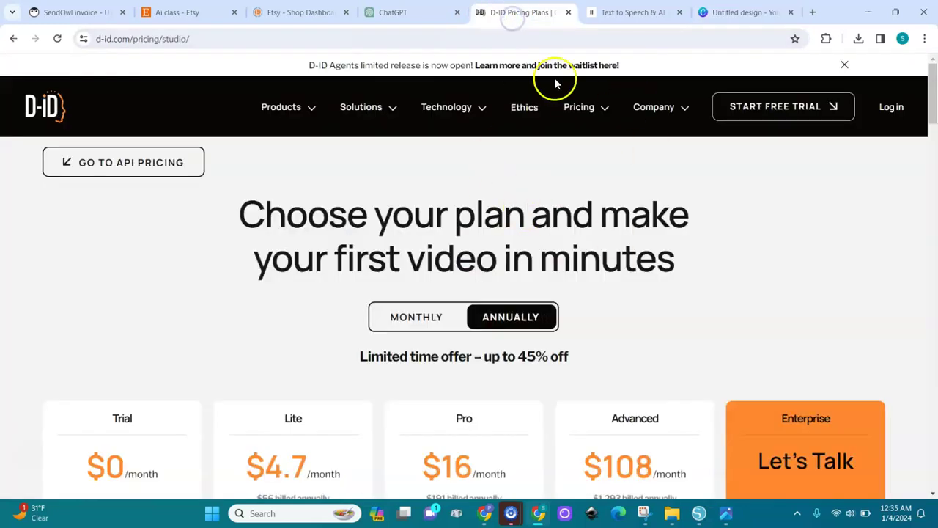
left_click(744, 13)
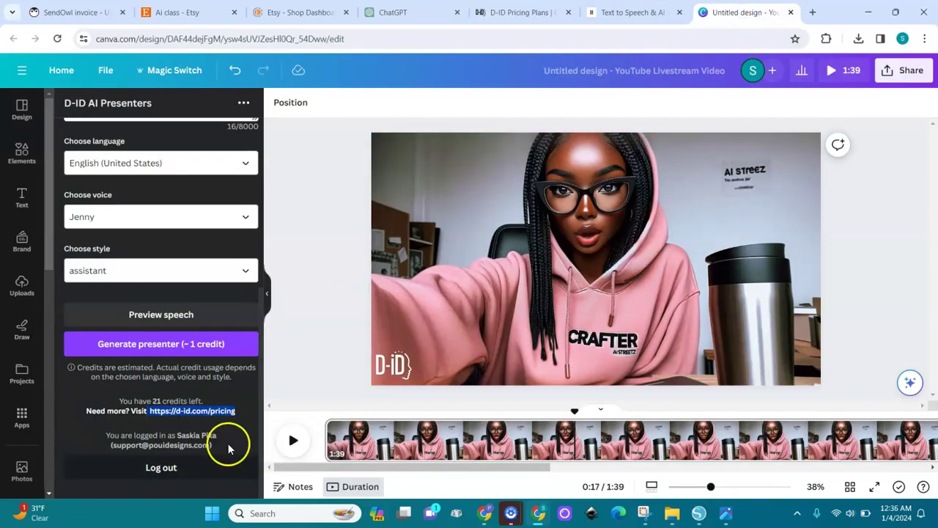